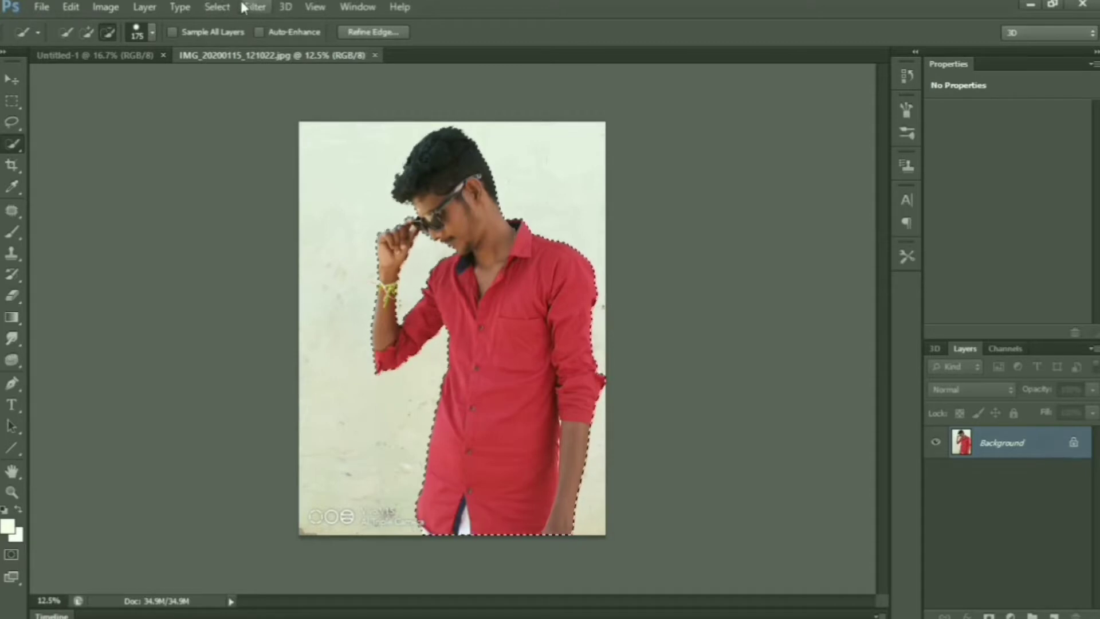
- Refine the edge of the man's selection around the hair and output the cutout to a new layer
left_click(217, 7)
left_click(241, 169)
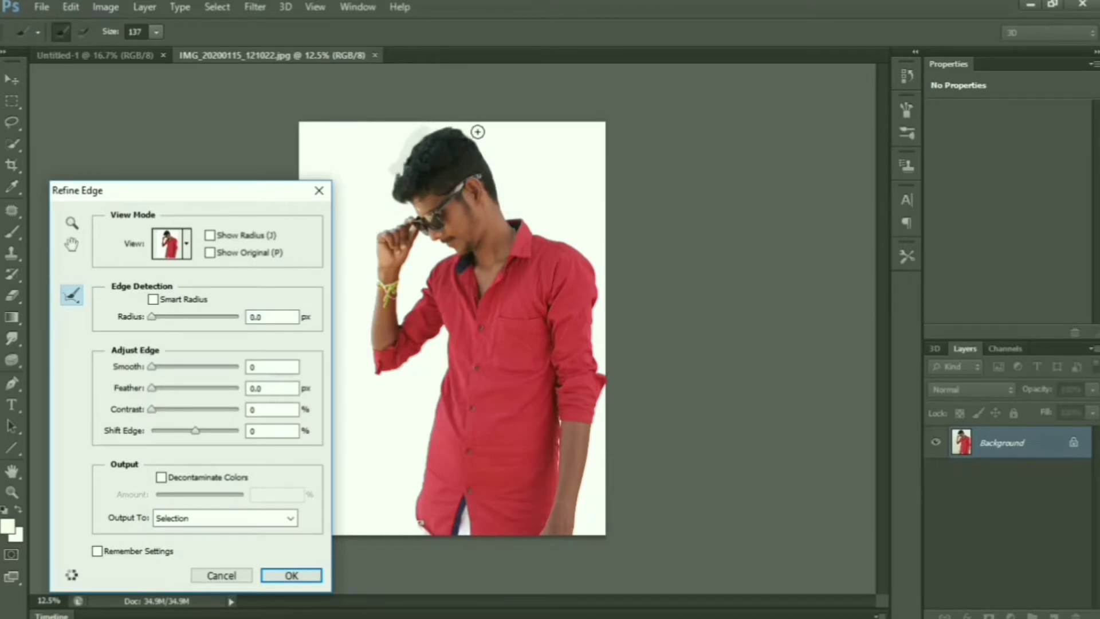
left_click(217, 518)
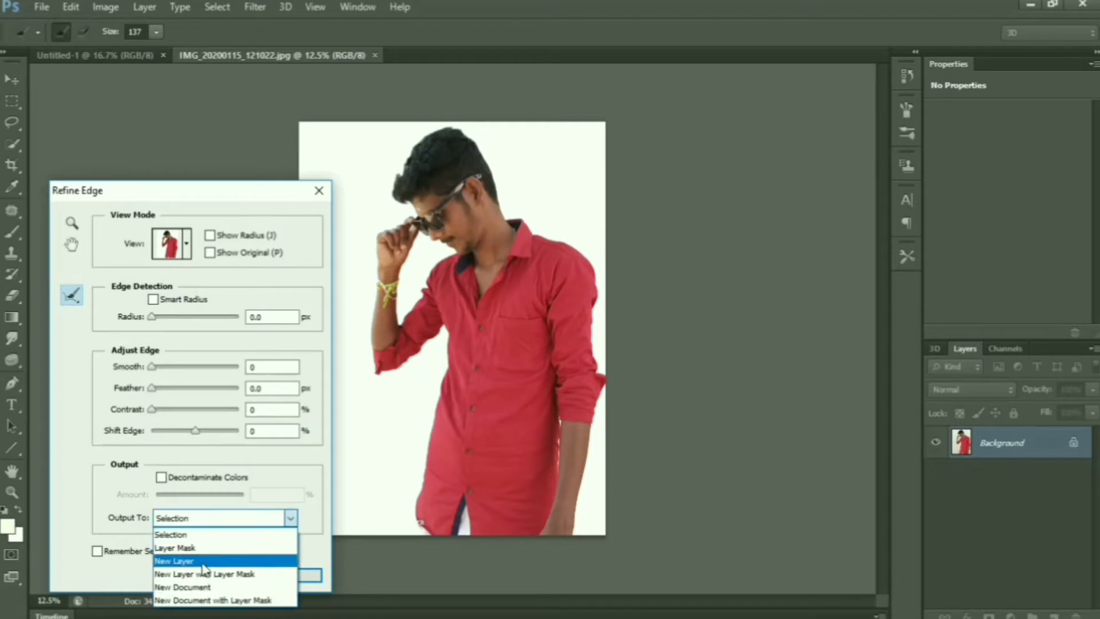
left_click(287, 550)
left_click(295, 578)
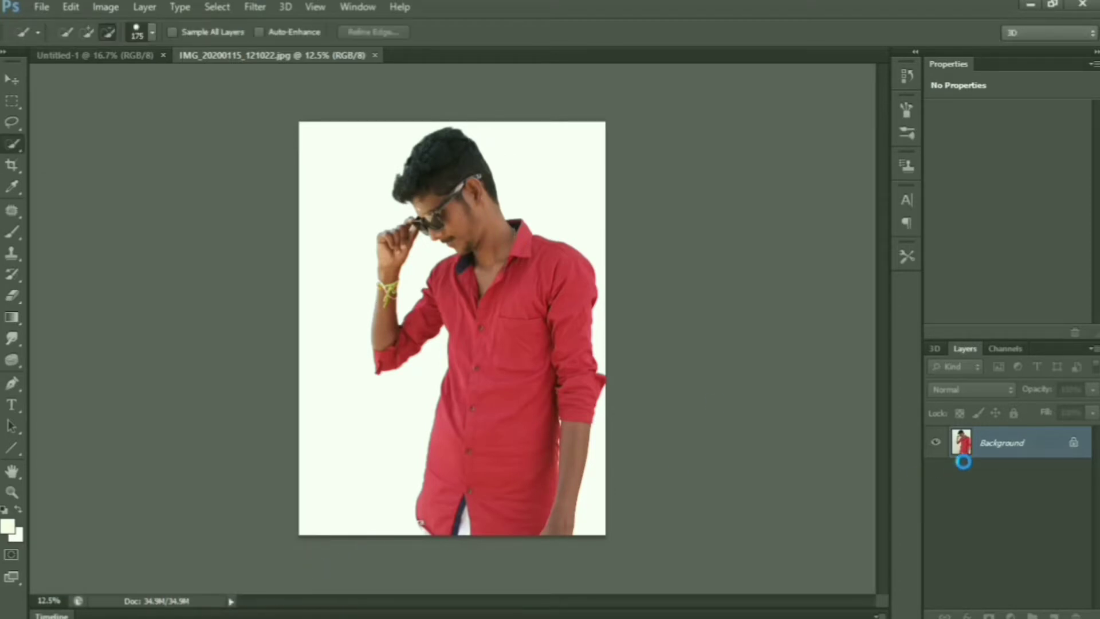
- Move the cutout into the Untitled-1 document and scale it to about 75%, standing on the canvas's lower edge in the left half
left_click(11, 80)
left_click_drag(503, 339, 317, 288)
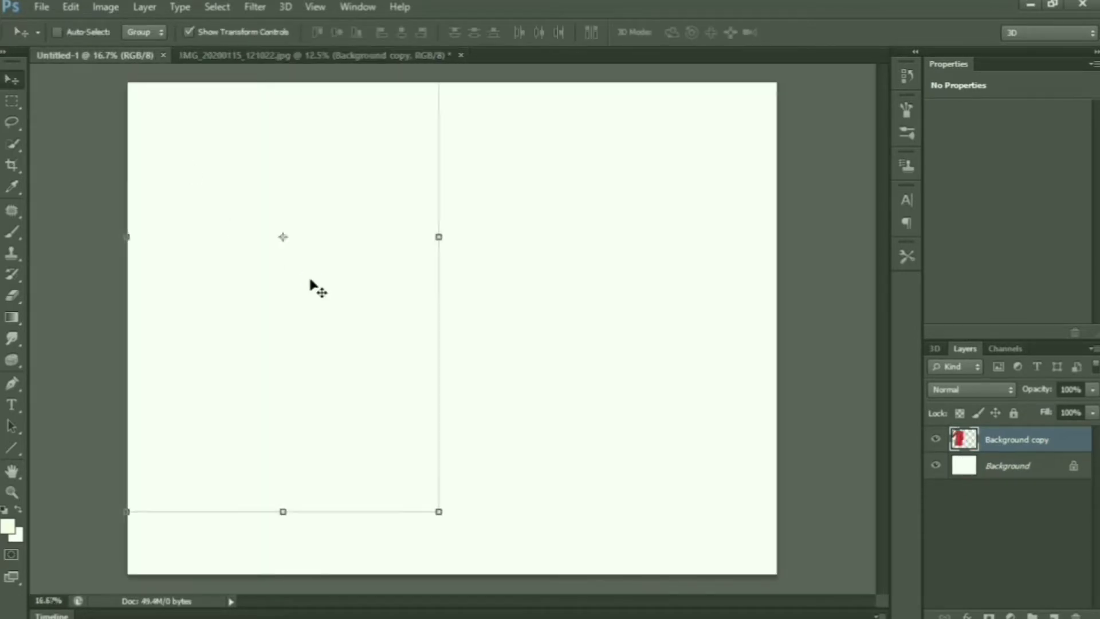
left_click_drag(305, 347, 401, 356)
left_click_drag(372, 296, 346, 526)
left_click_drag(385, 227, 433, 166)
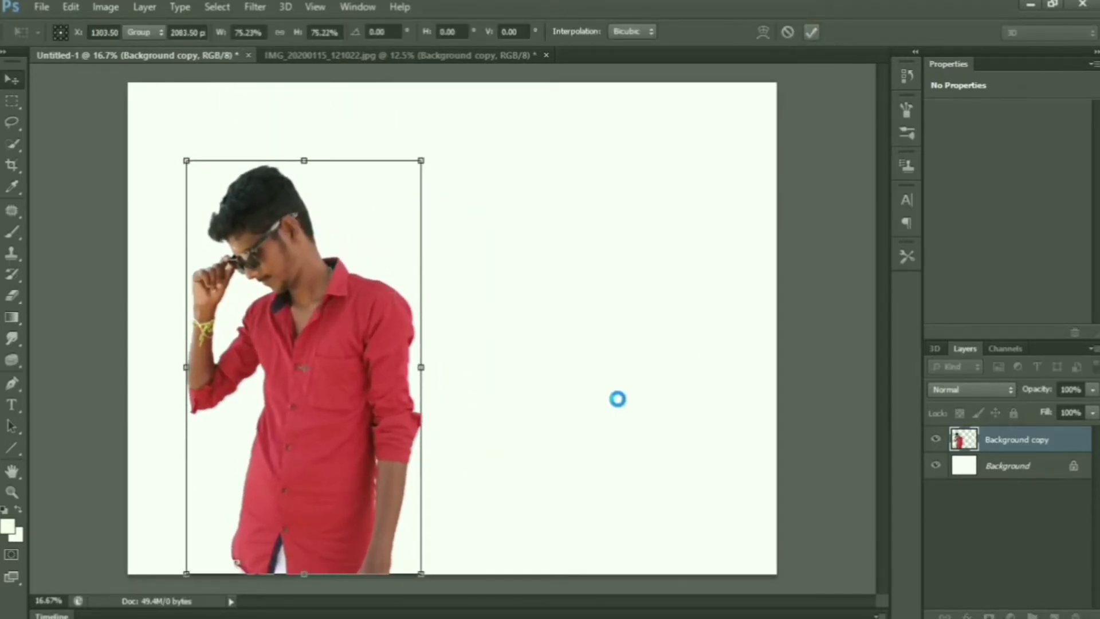
- Duplicate the Background copy layer
right_click(1074, 447)
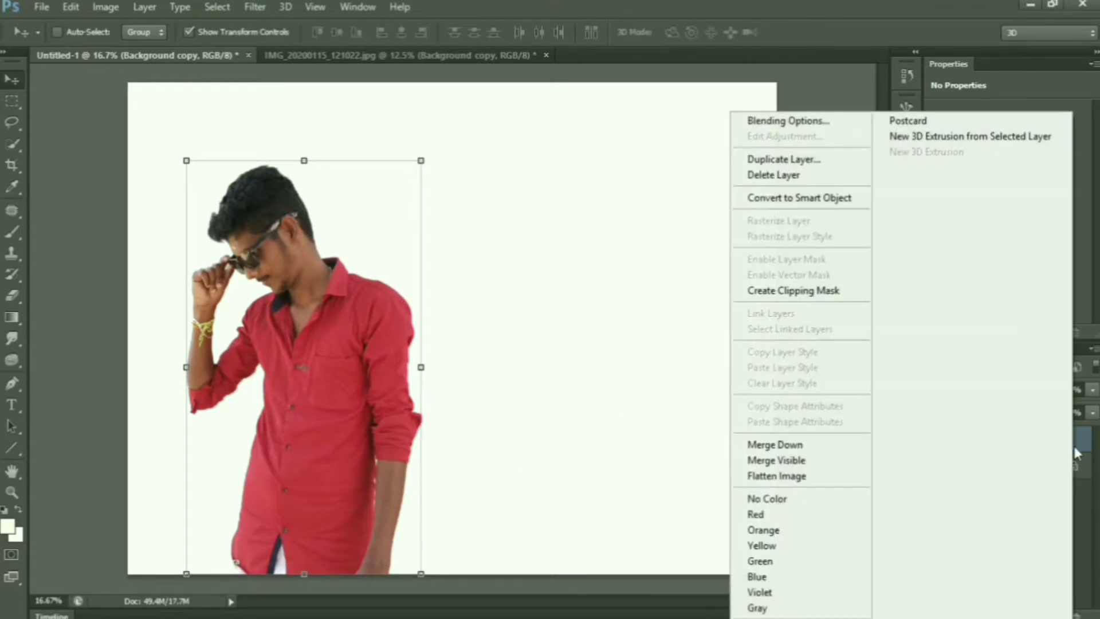
left_click(827, 160)
left_click(692, 181)
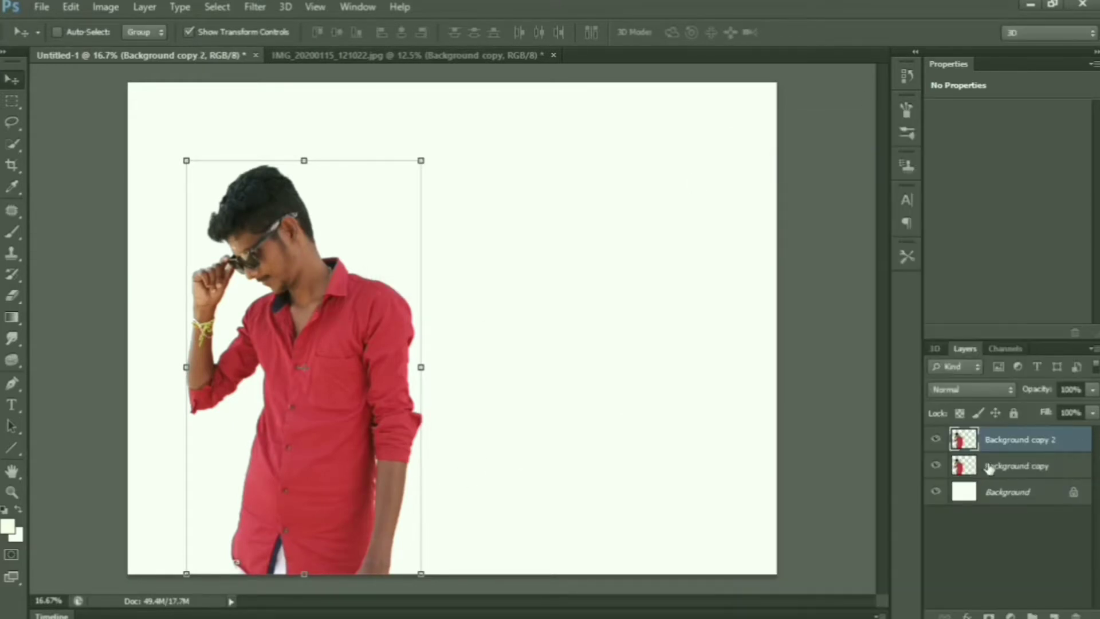
- Add a layer mask to the Background copy layer and hide the Background copy 2 layer
left_click(1023, 467)
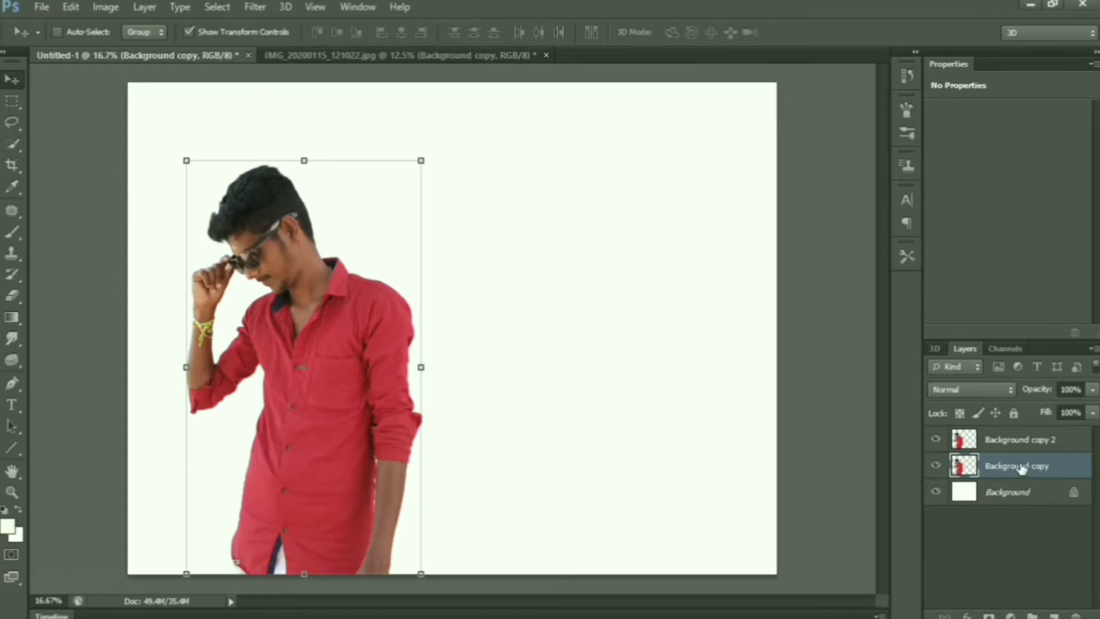
left_click(990, 616)
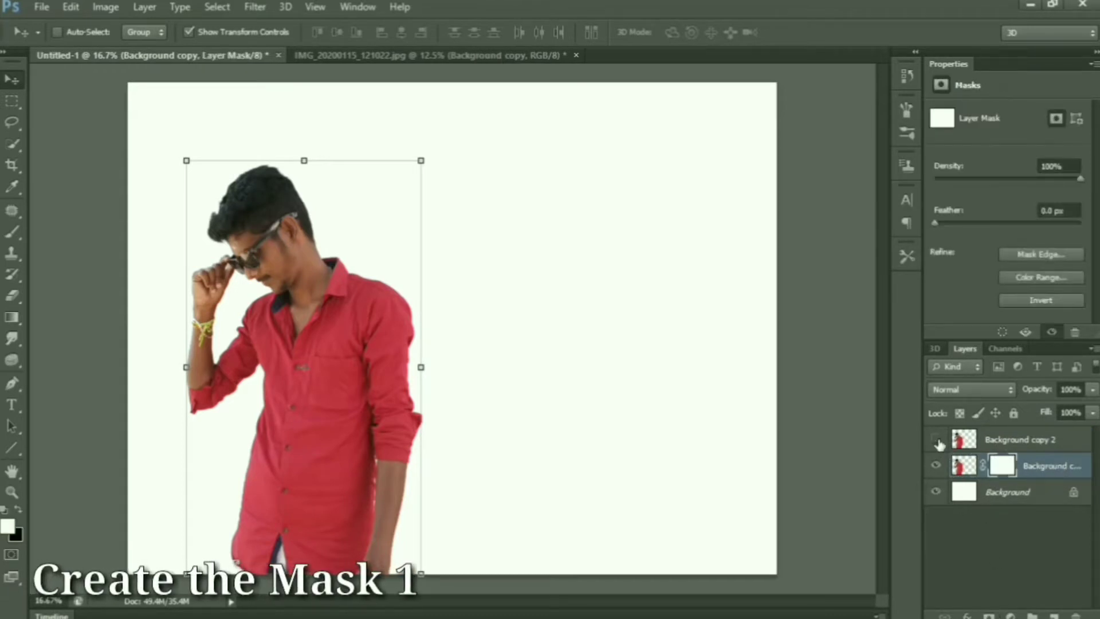
- Liquify the Background copy image, stretching the shirt sleeve and arm across to the canvas's right edge with brush sizes 901 and 2401
left_click(964, 466)
left_click(255, 7)
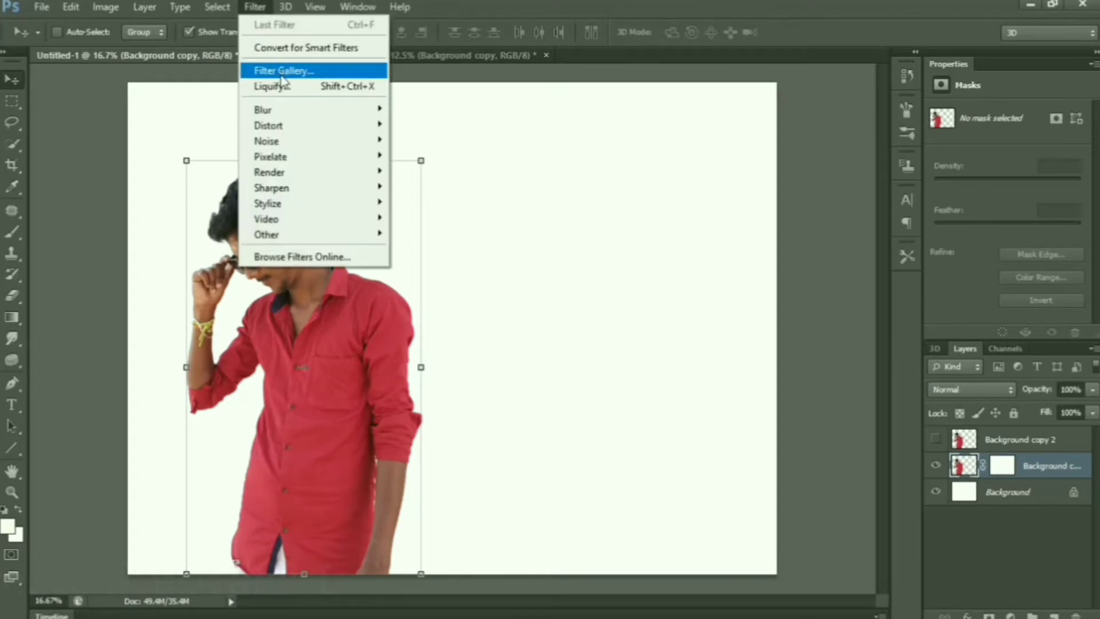
left_click(281, 87)
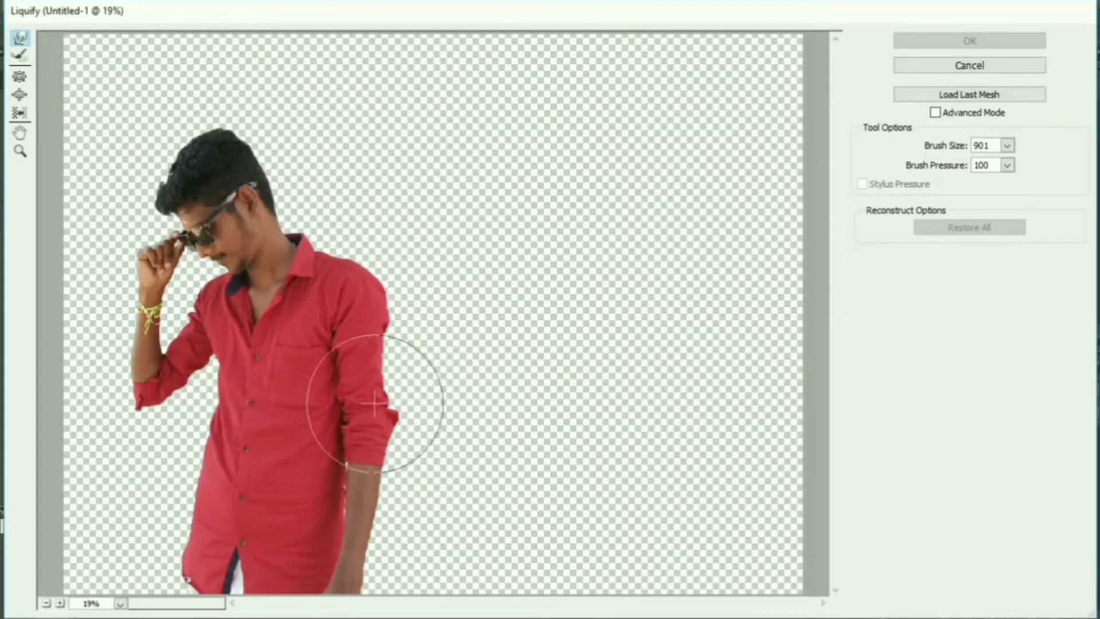
left_click_drag(375, 404, 550, 374)
left_click_drag(441, 352, 478, 317)
mouse_move(378, 470)
left_mouse_down()
mouse_move(496, 465)
mouse_move(387, 533)
mouse_move(404, 574)
mouse_move(457, 588)
mouse_move(417, 605)
mouse_move(447, 534)
mouse_move(514, 534)
mouse_move(442, 251)
mouse_move(495, 326)
mouse_move(449, 416)
mouse_move(464, 396)
mouse_move(656, 373)
left_mouse_up()
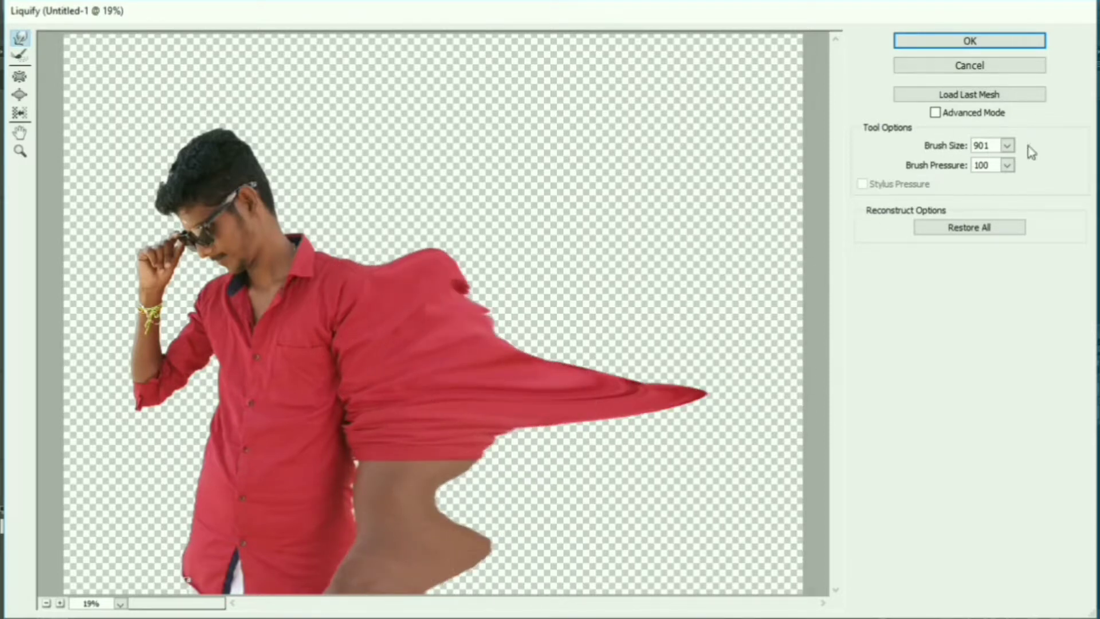
mouse_move(520, 364)
left_mouse_down()
mouse_move(774, 172)
mouse_move(831, 86)
mouse_move(593, 475)
mouse_move(574, 487)
mouse_move(759, 465)
mouse_move(636, 481)
mouse_move(729, 471)
mouse_move(649, 311)
left_mouse_up()
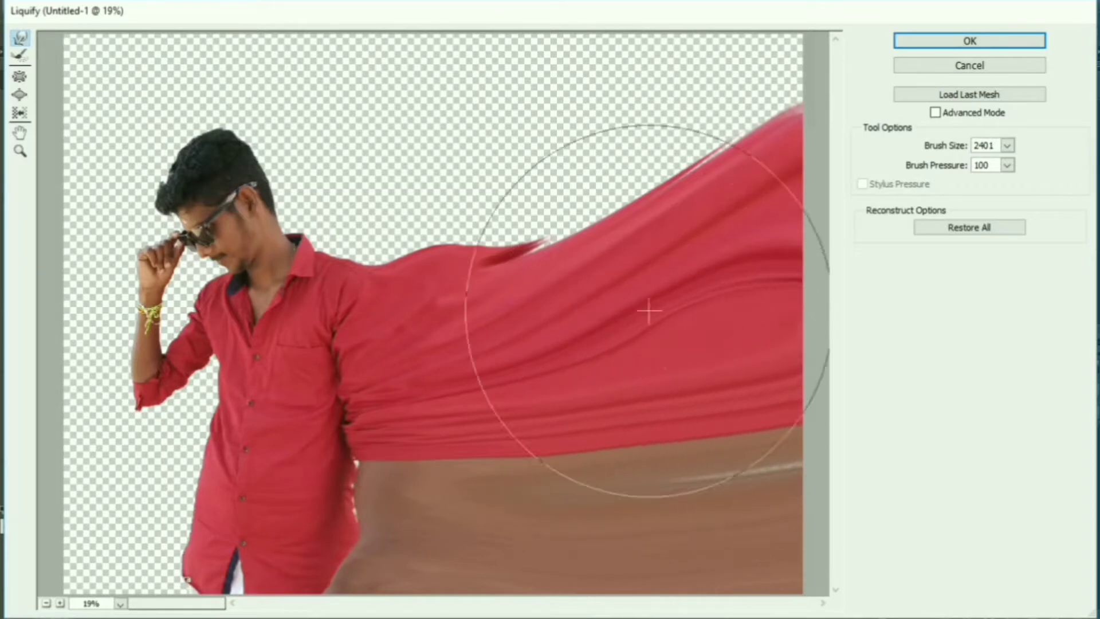
- Stretch the hair, neck and collar toward the canvas's upper right corner, smooth the gaps with brush size 1351, and apply Liquify
mouse_move(237, 145)
left_mouse_down()
mouse_move(236, 58)
mouse_move(209, 76)
mouse_move(245, 49)
mouse_move(382, 33)
mouse_move(443, 78)
mouse_move(617, 100)
mouse_move(571, 134)
mouse_move(674, 0)
mouse_move(372, 189)
mouse_move(540, 27)
mouse_move(470, 91)
mouse_move(506, 0)
mouse_move(545, 36)
mouse_move(508, 141)
mouse_move(656, 33)
mouse_move(731, 59)
mouse_move(662, 149)
mouse_move(757, 3)
left_mouse_up()
left_click_drag(757, 68, 710, 77)
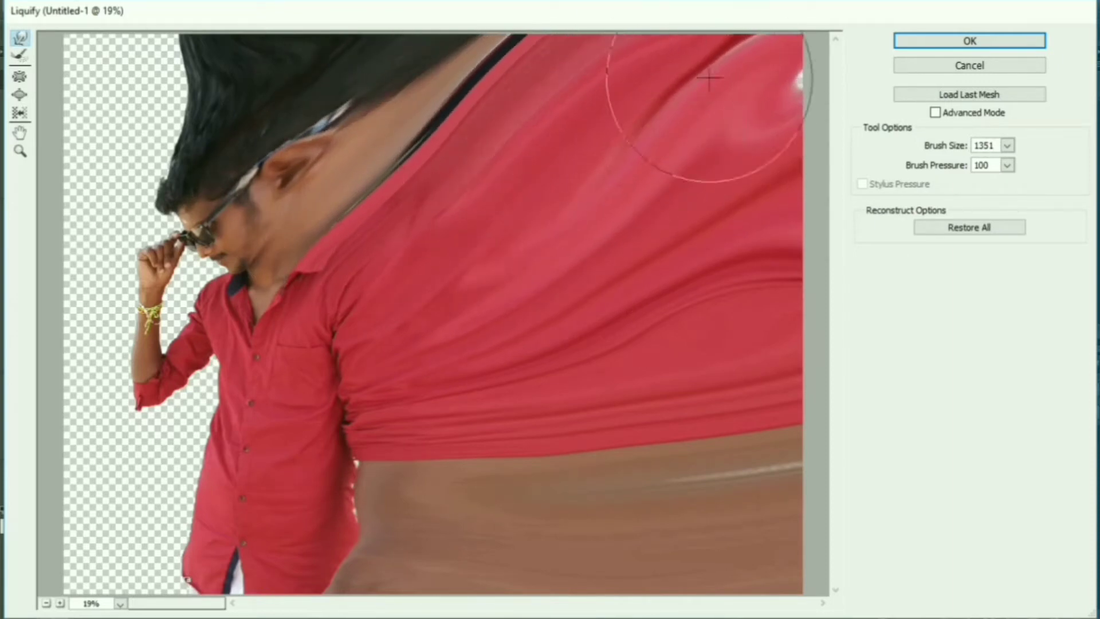
left_click_drag(193, 94, 172, 98)
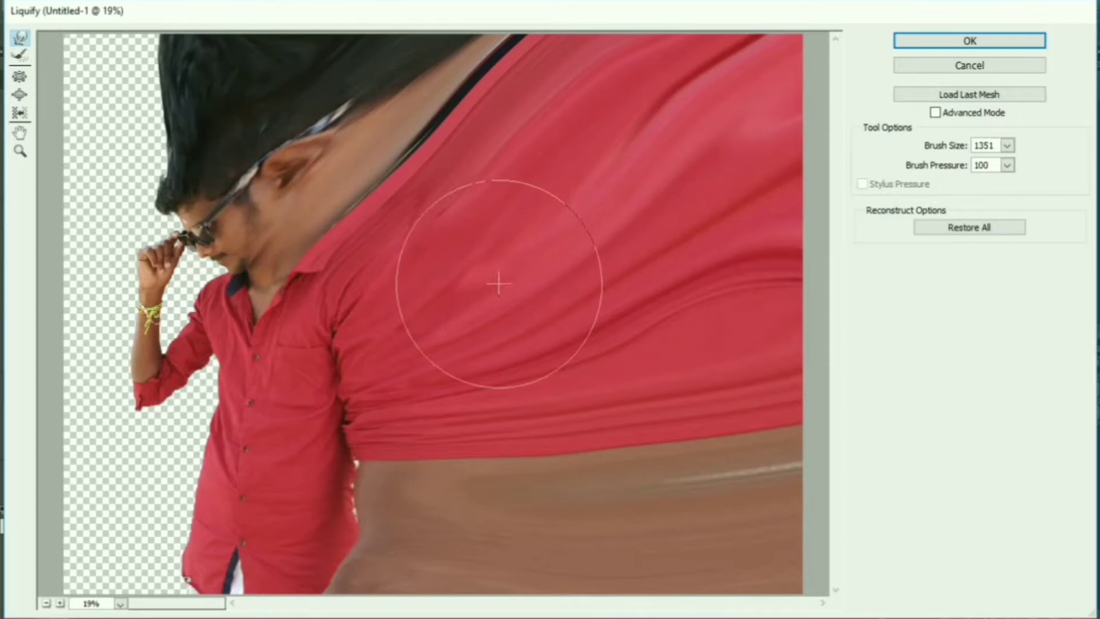
left_click(1024, 44)
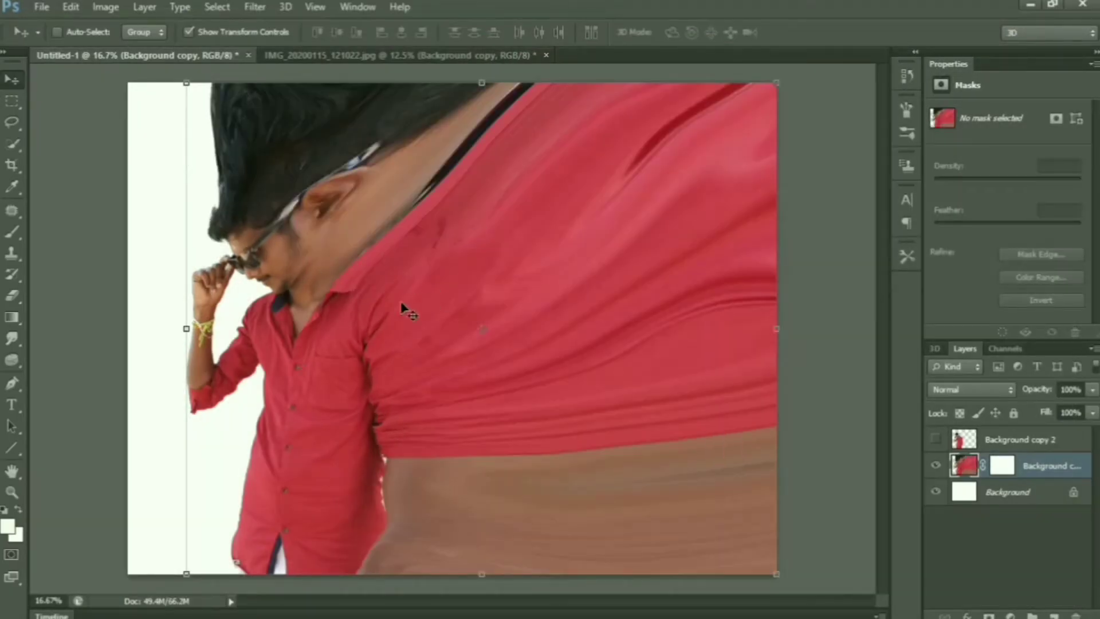
- Invert the Background copy layer's mask to black
left_click(1011, 469)
left_click(1032, 301)
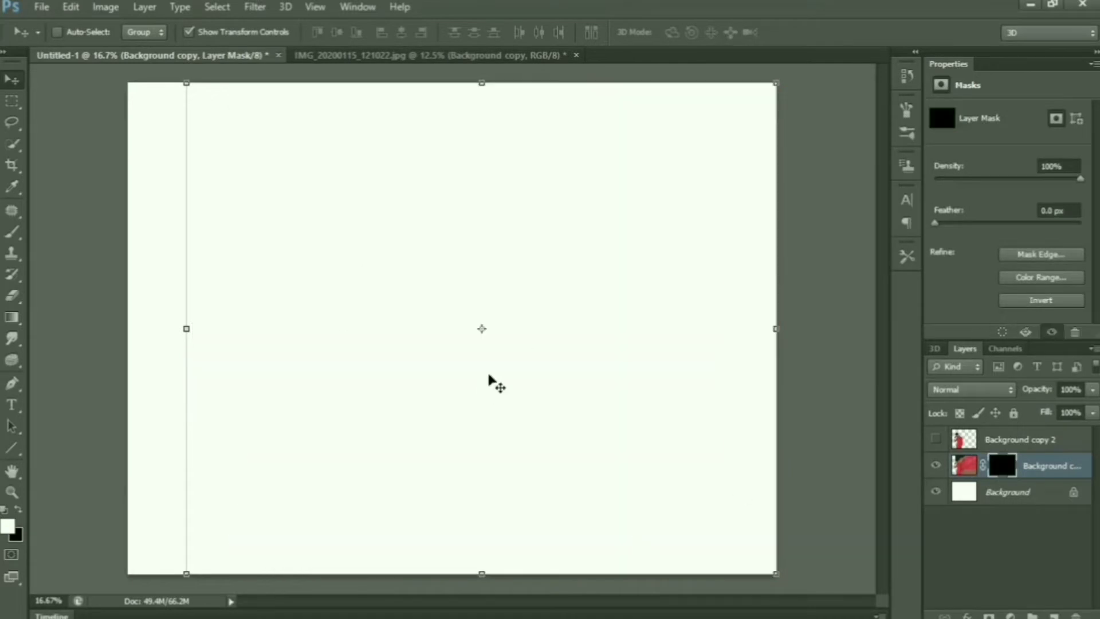
- Show the Background copy 2 layer and add a white layer mask to it
left_click(1026, 440)
left_click(936, 439)
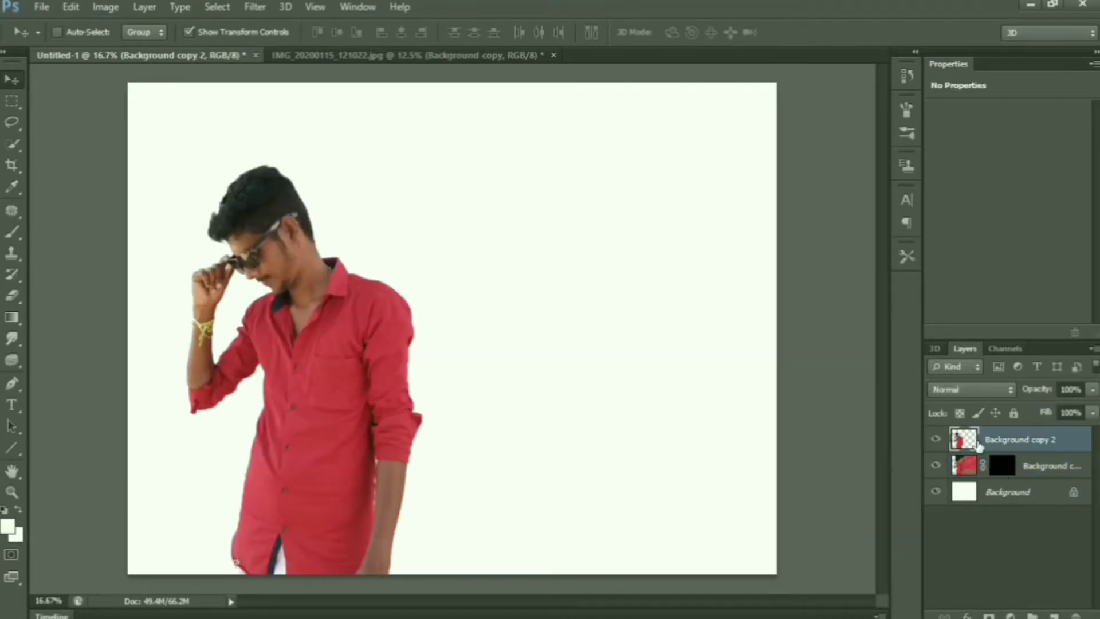
left_click(989, 615)
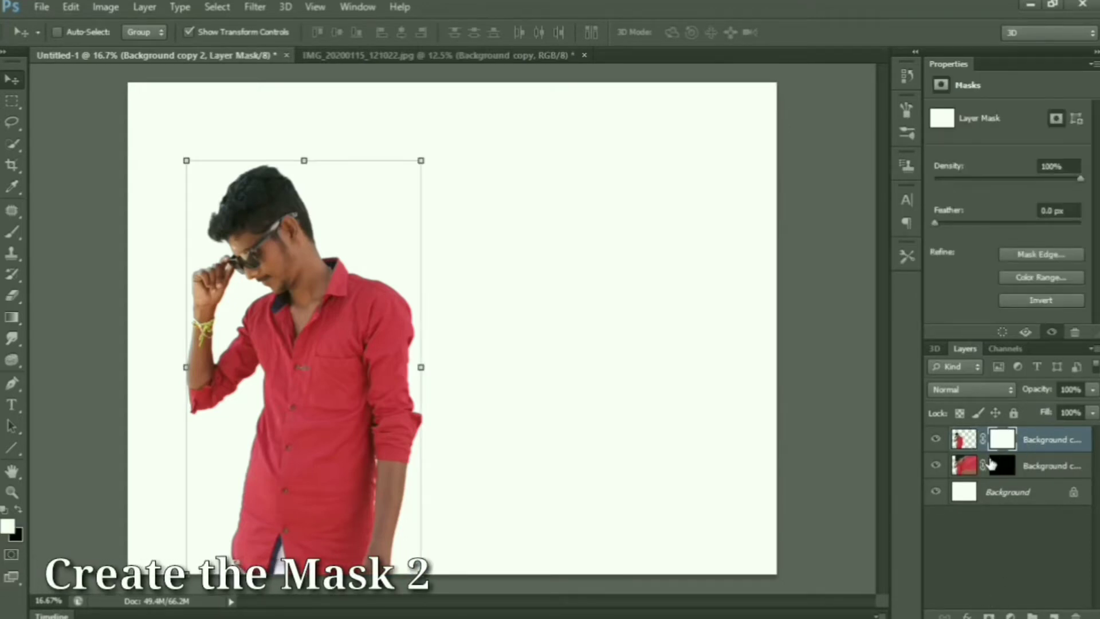
- Set the foreground color to black and choose a 2500 px scattered-particle tip for the Brush tool
left_click(21, 509)
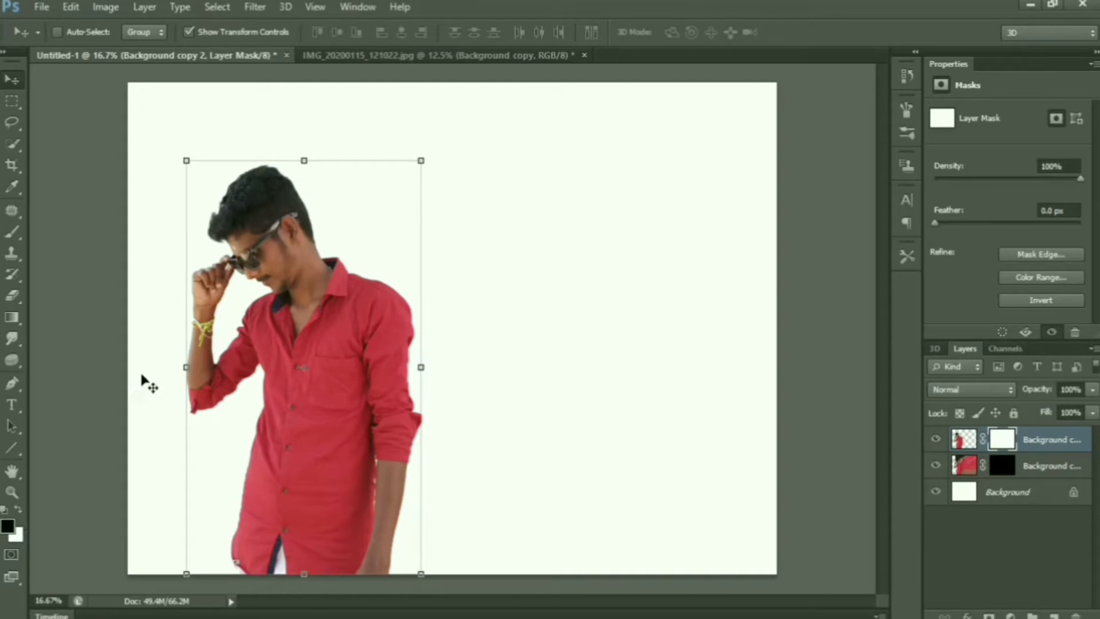
left_click(12, 234)
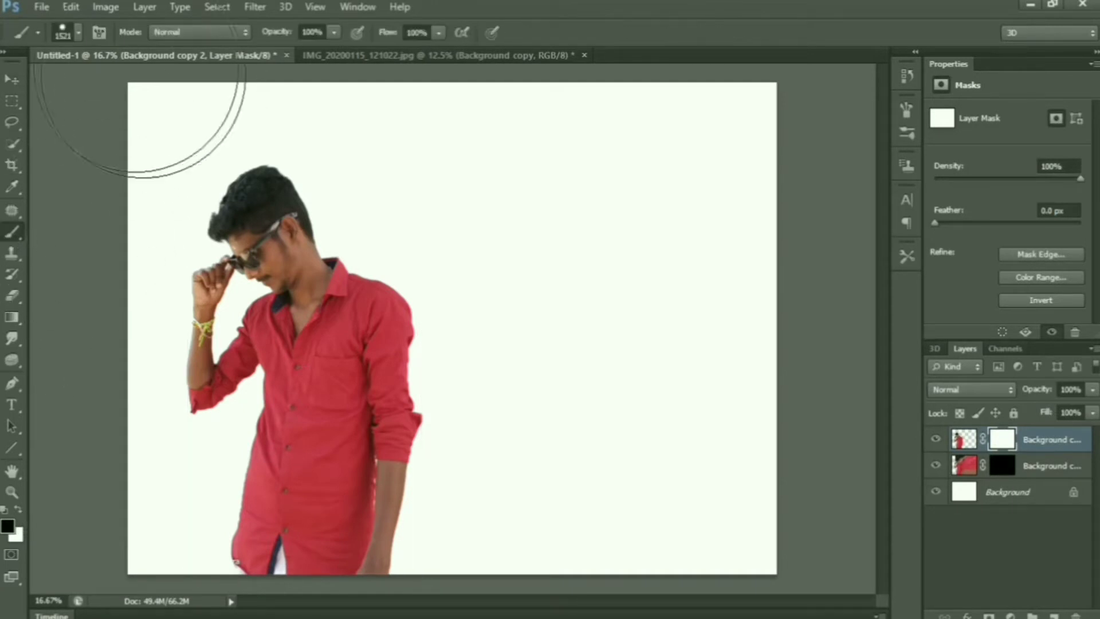
left_click(77, 37)
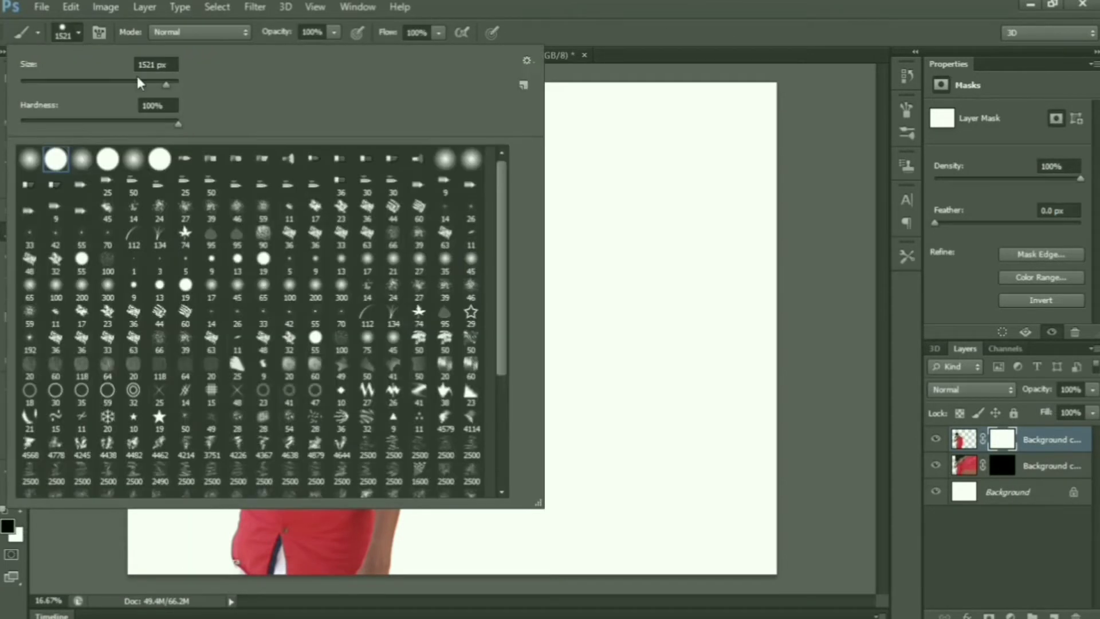
left_click(505, 423)
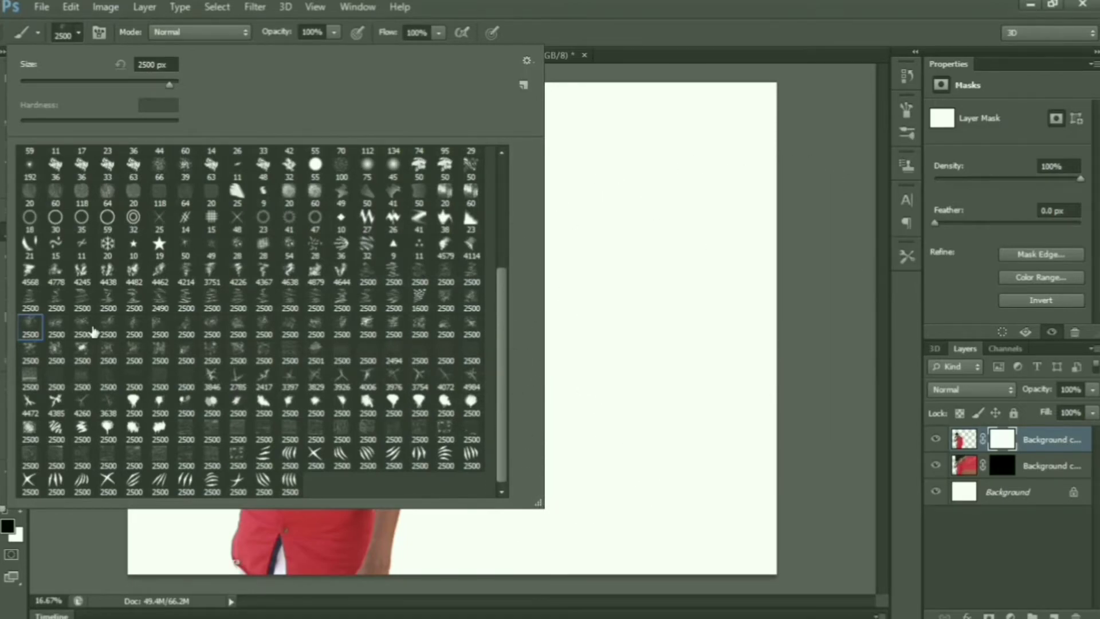
left_click(56, 326)
left_click(774, 20)
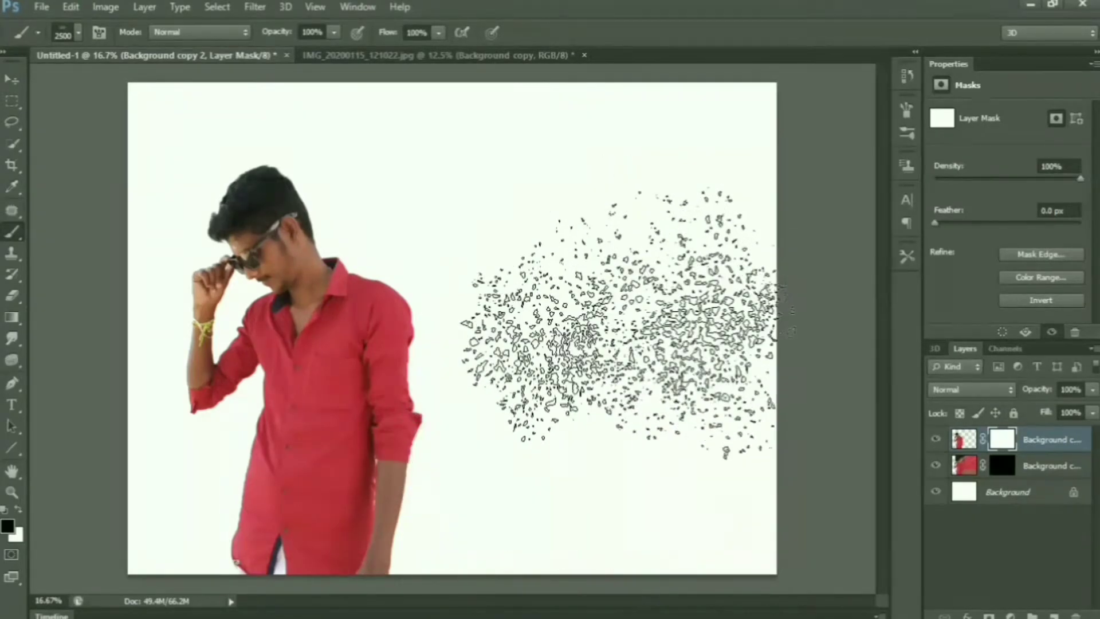
- Paint black particles on the Background copy 2 mask along the man's arm, shoulder and back of the head
left_click(560, 475)
left_click(557, 507)
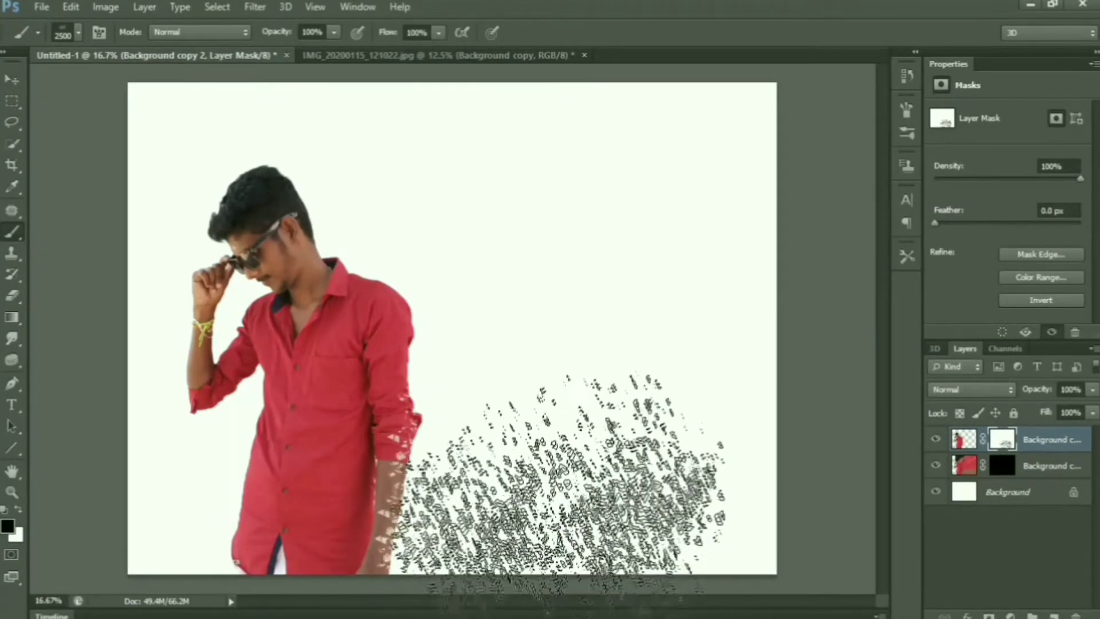
mouse_move(562, 487)
left_mouse_down()
mouse_move(546, 303)
mouse_move(465, 203)
mouse_move(404, 147)
left_mouse_up()
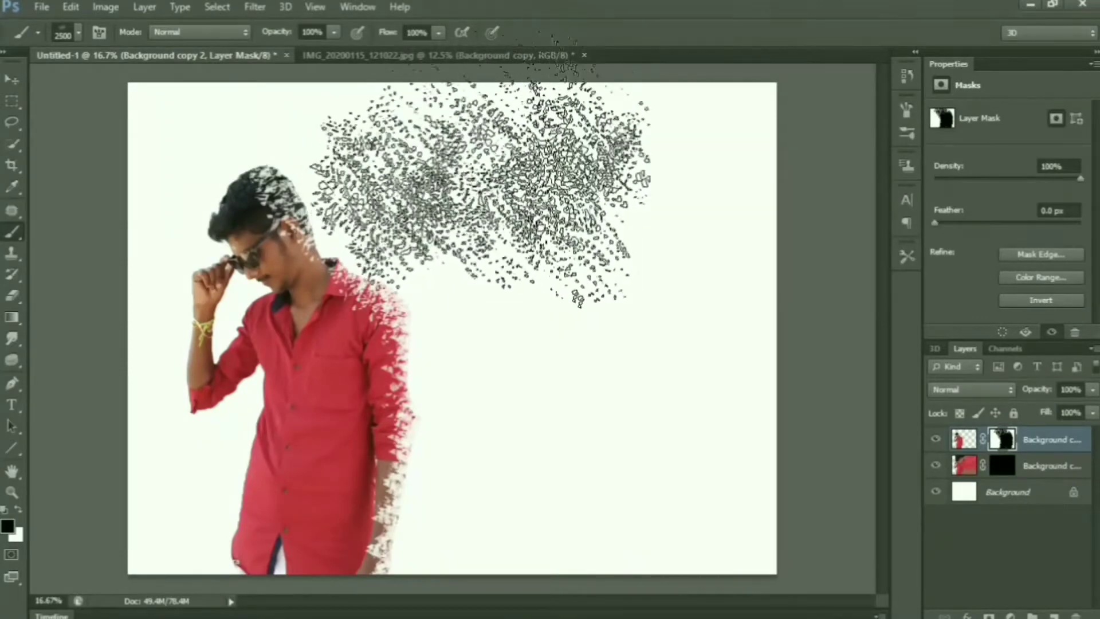
- Rotate the particle brush tip to -162° and mask out more fragments around the neck and shoulder
left_click(908, 110)
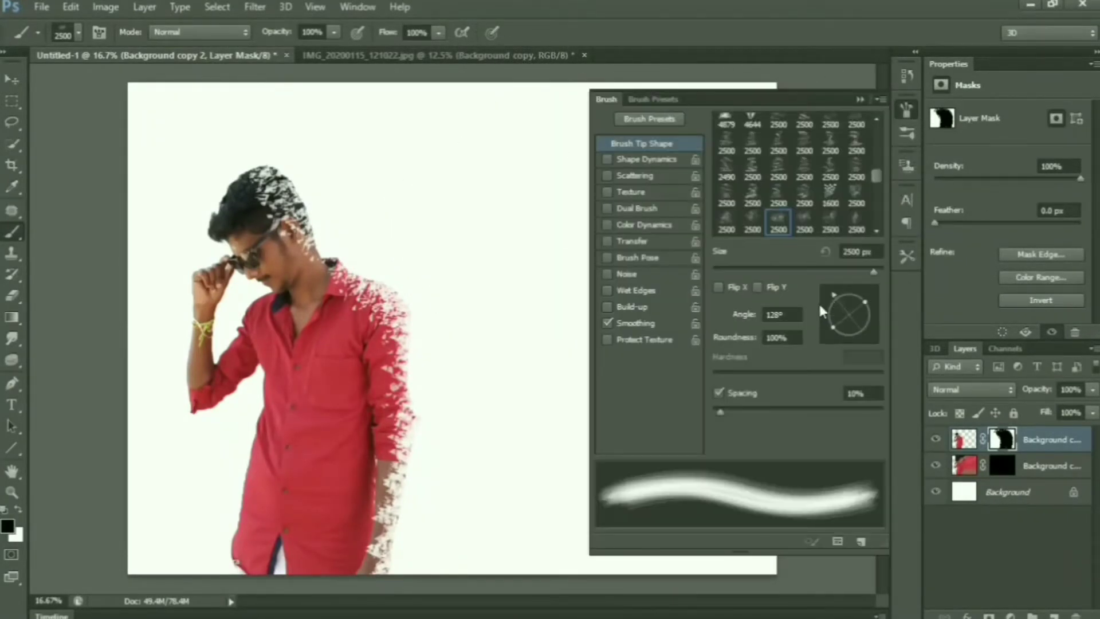
left_click(821, 303)
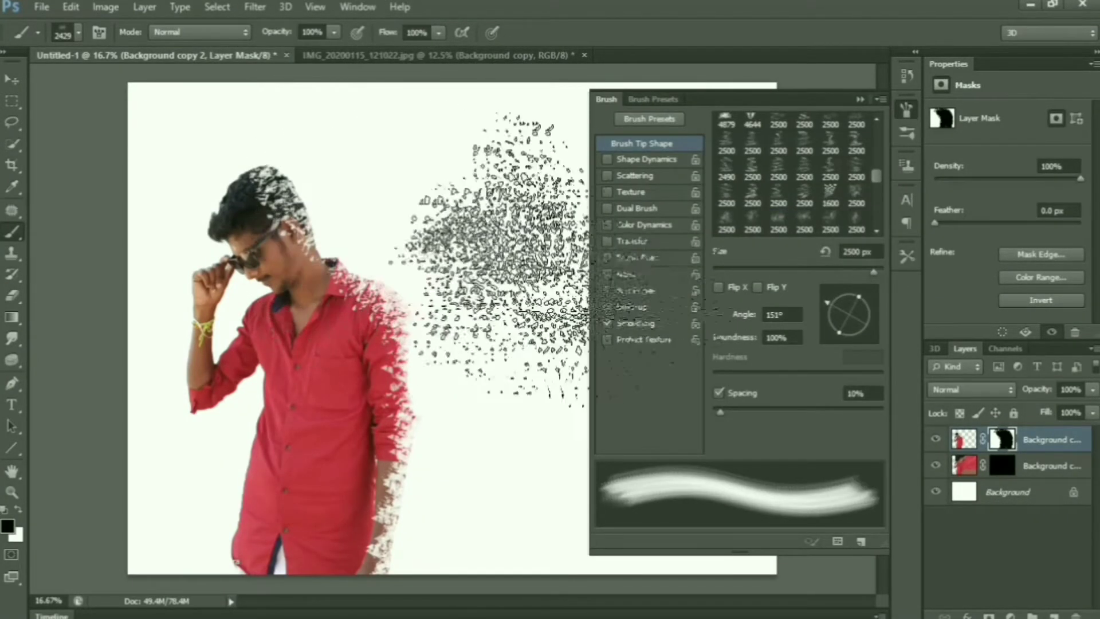
left_click(829, 321)
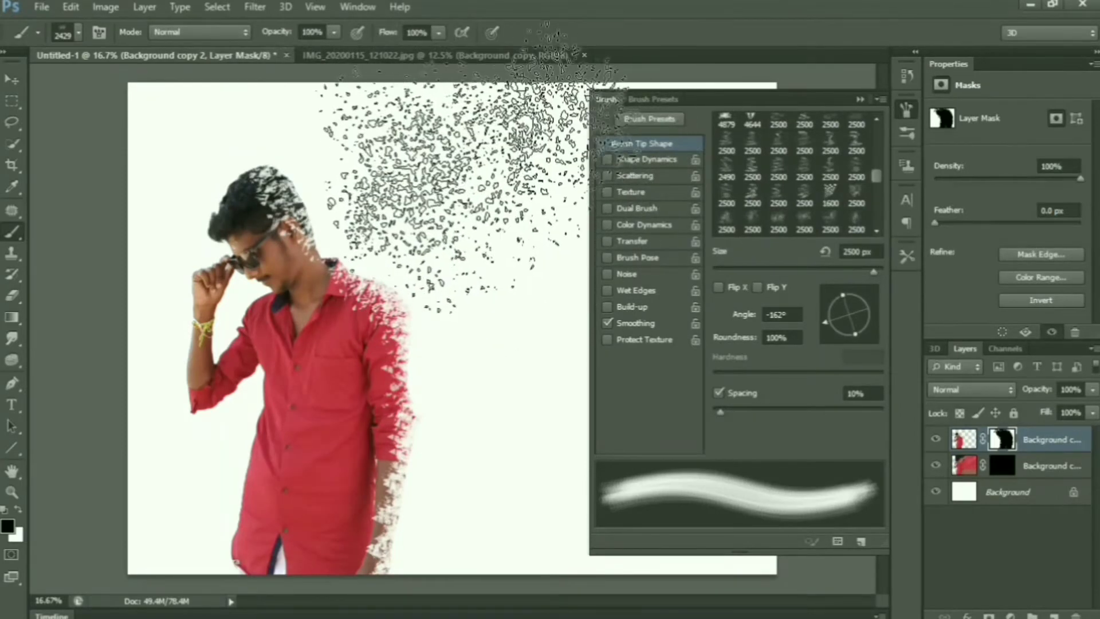
left_click(908, 110)
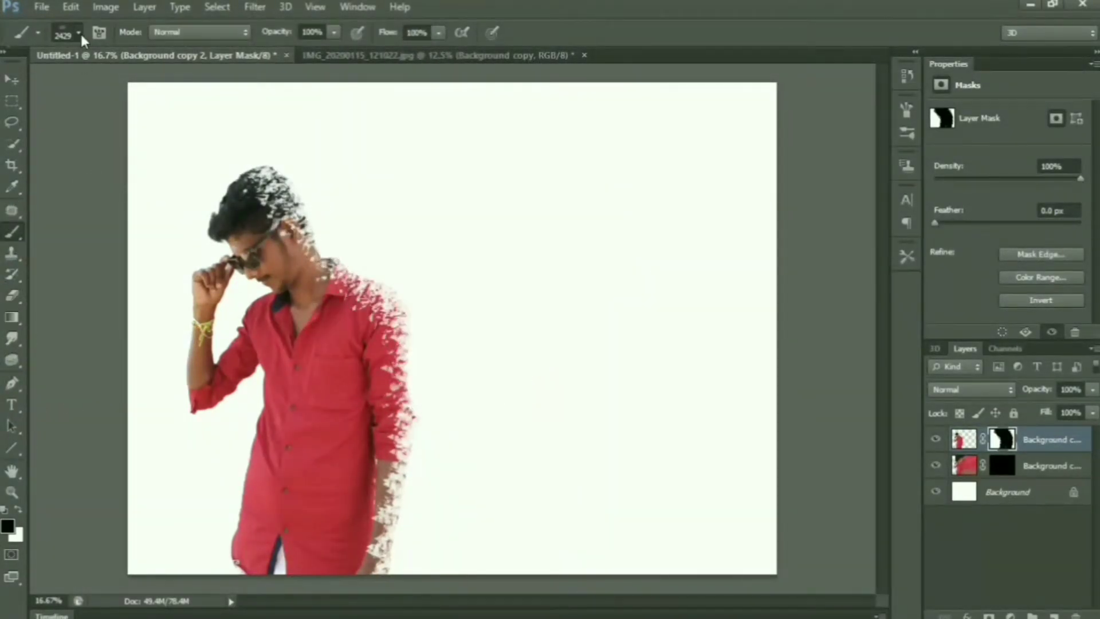
- Choose a soft round 195 px brush with 0% hardness and mask out leftover bits at the top of the hair
left_click(78, 32)
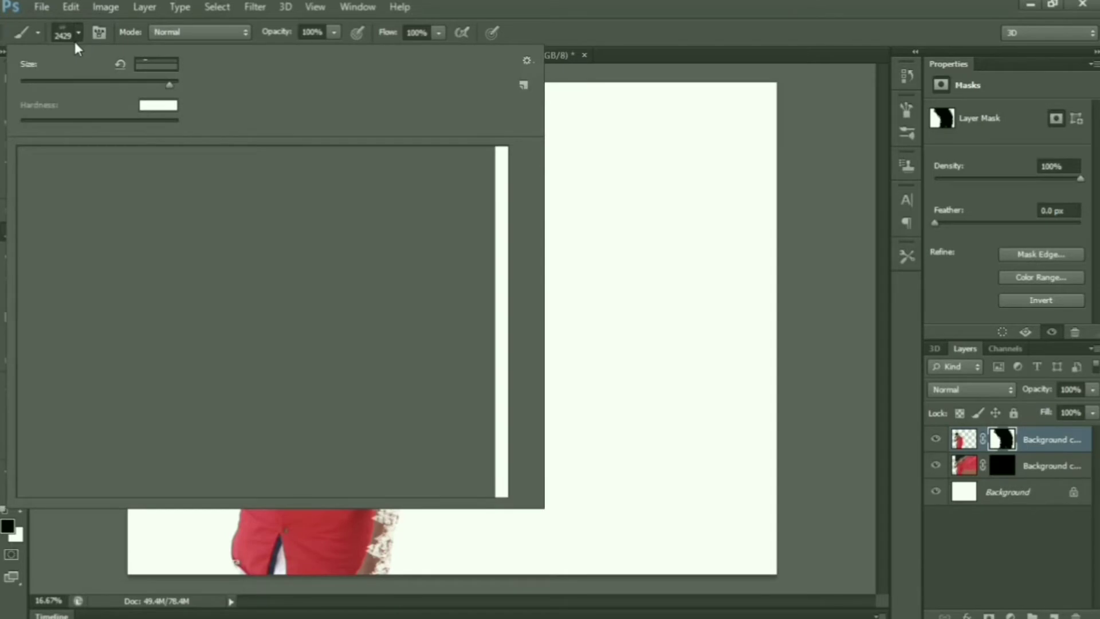
left_click(29, 160)
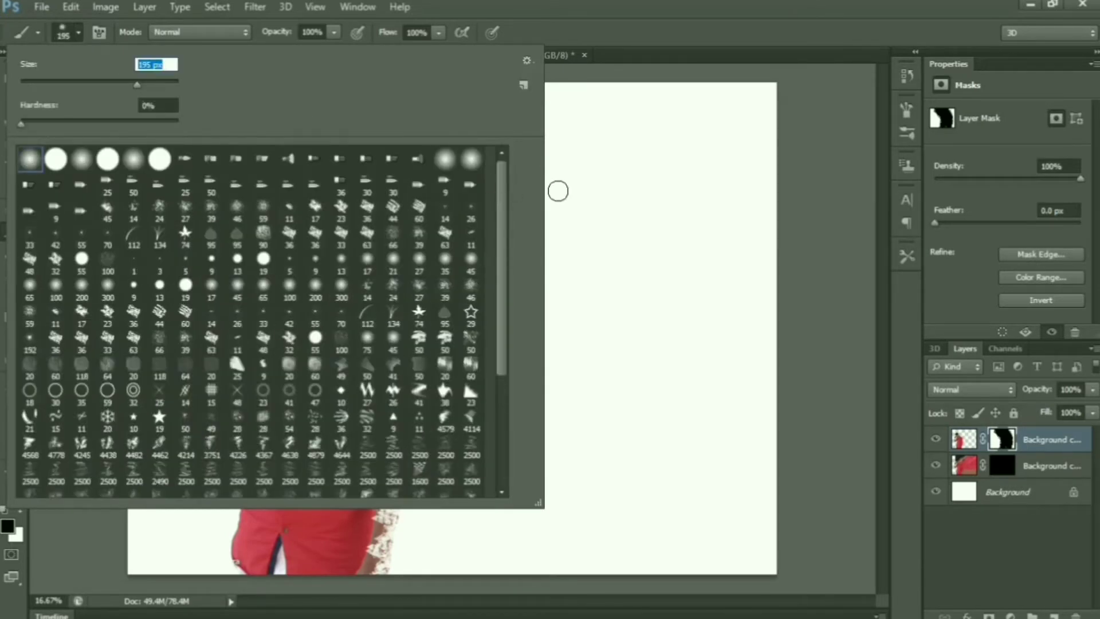
left_click(619, 160)
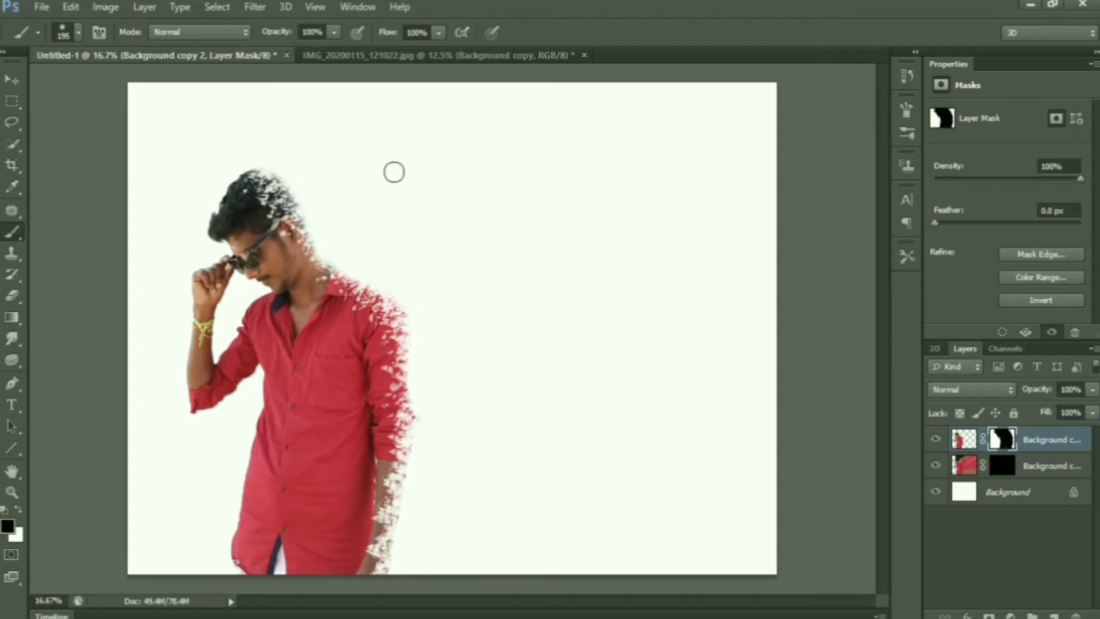
- Target the Background copy layer's mask and choose another 2500 px scattered-particle tip for the brush
left_click(987, 478)
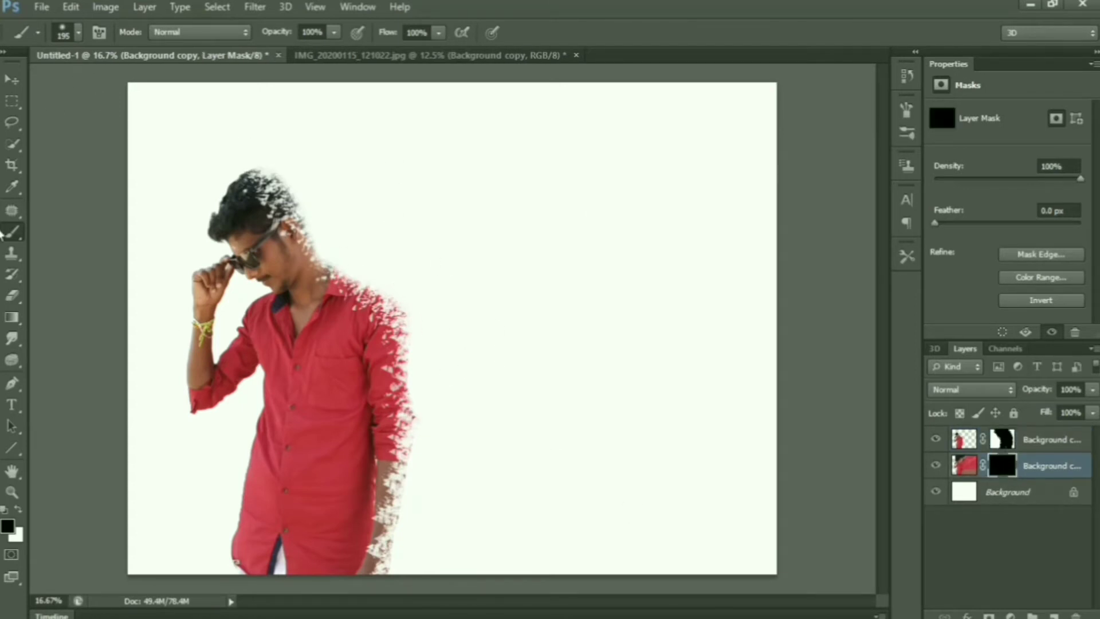
left_click(78, 33)
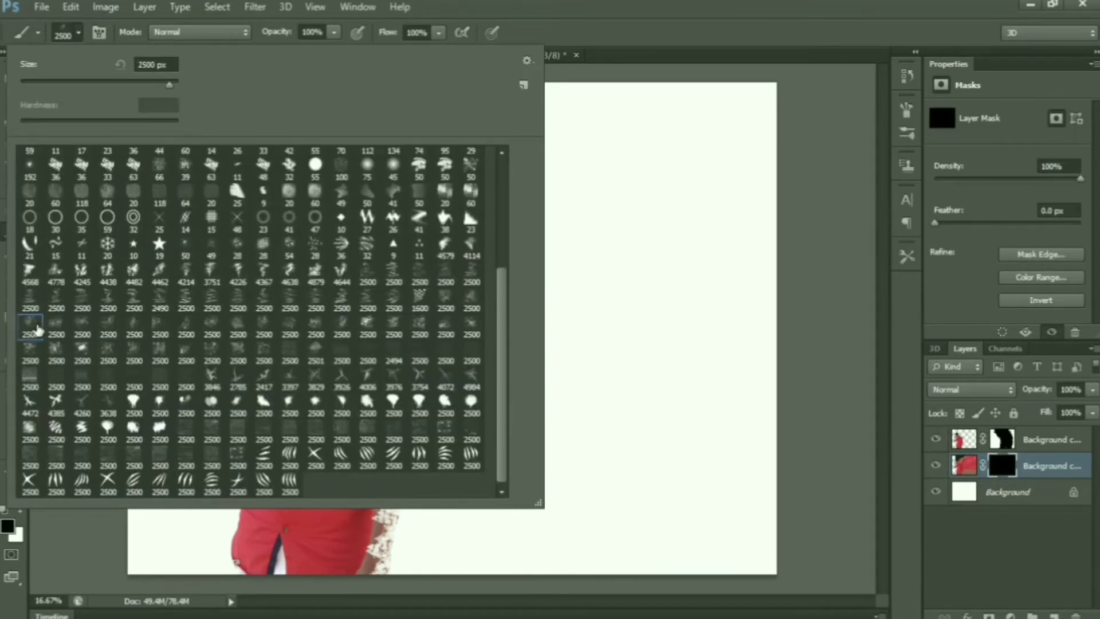
left_click(57, 327)
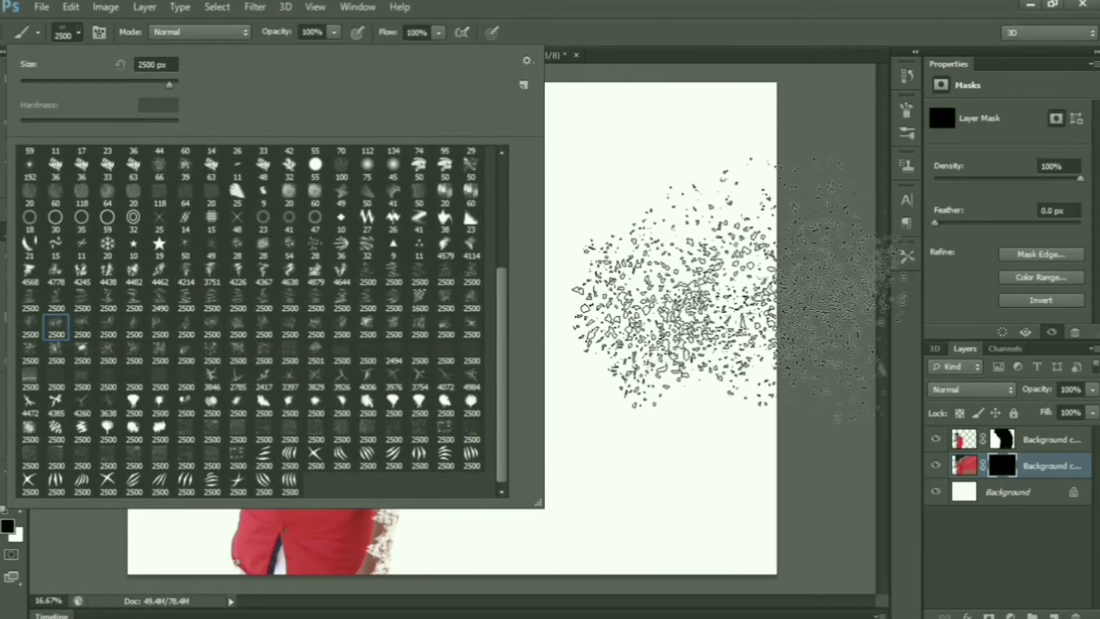
- Rotate the particle brush tip to -167° and enlarge it to 4143 px
left_click(902, 118)
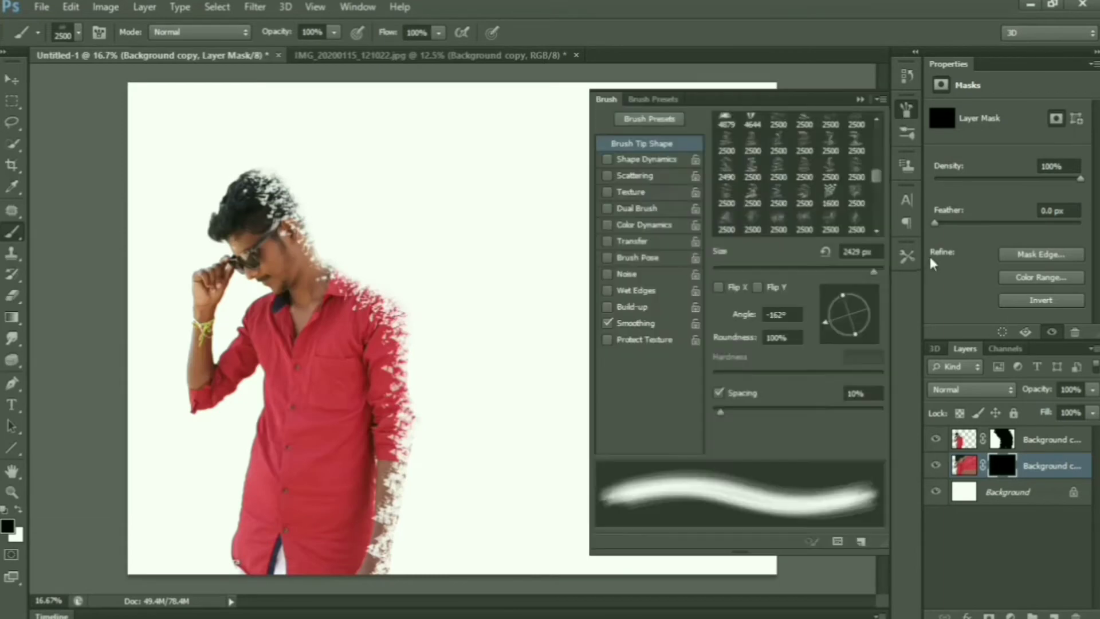
mouse_move(838, 302)
left_mouse_down()
mouse_move(827, 305)
mouse_move(835, 318)
left_mouse_up()
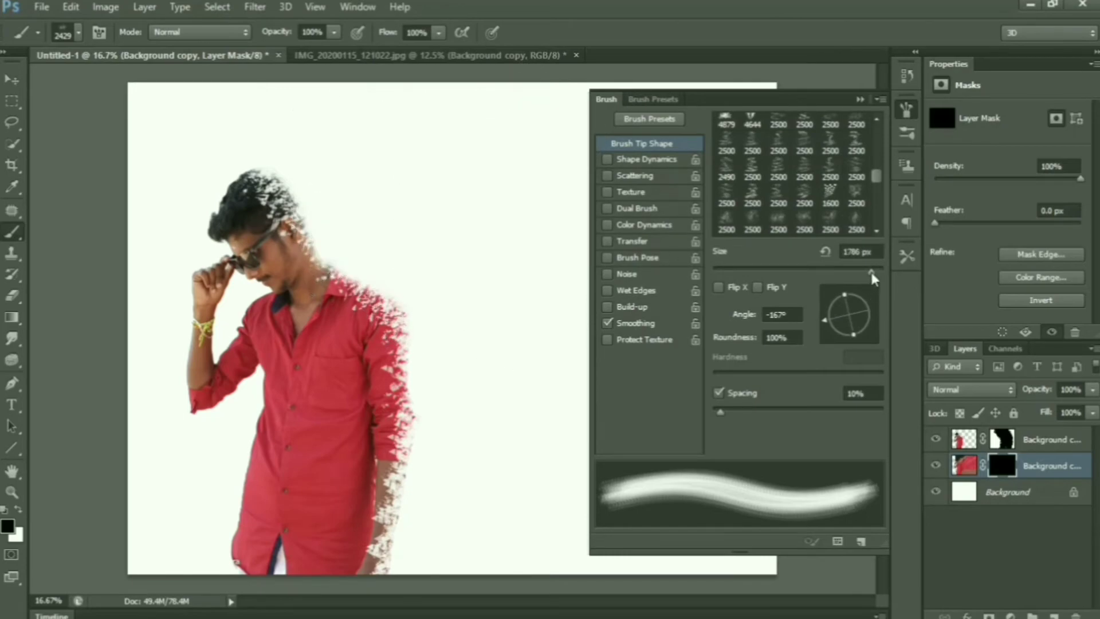
left_click_drag(874, 270, 880, 271)
left_click(859, 99)
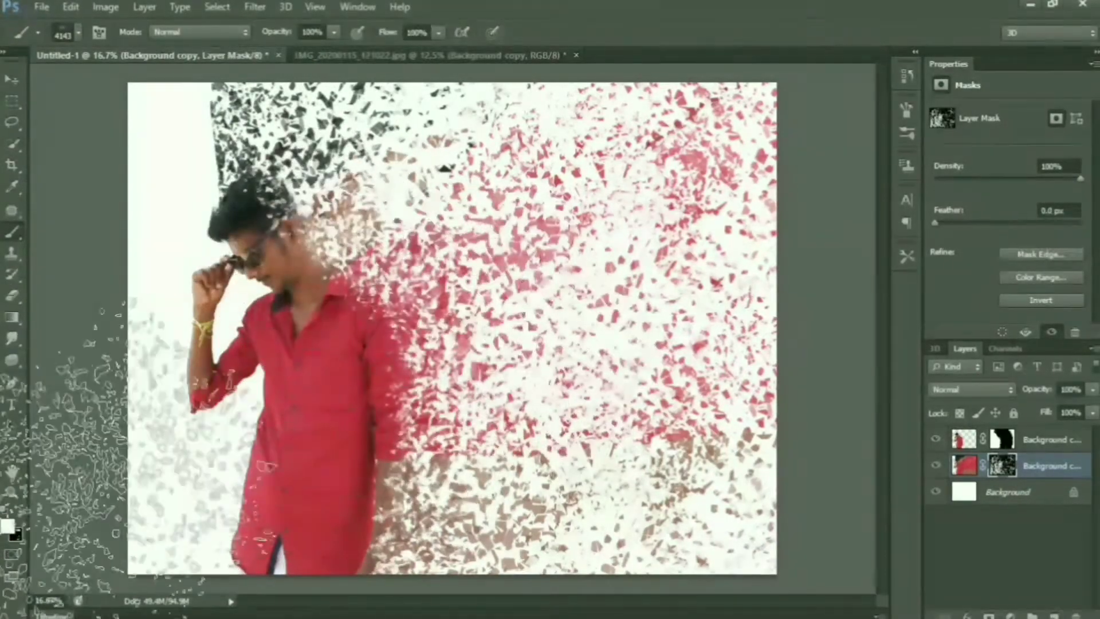
- Switch the foreground color to black and reduce the particle brush size to 2912 px
left_click(16, 509)
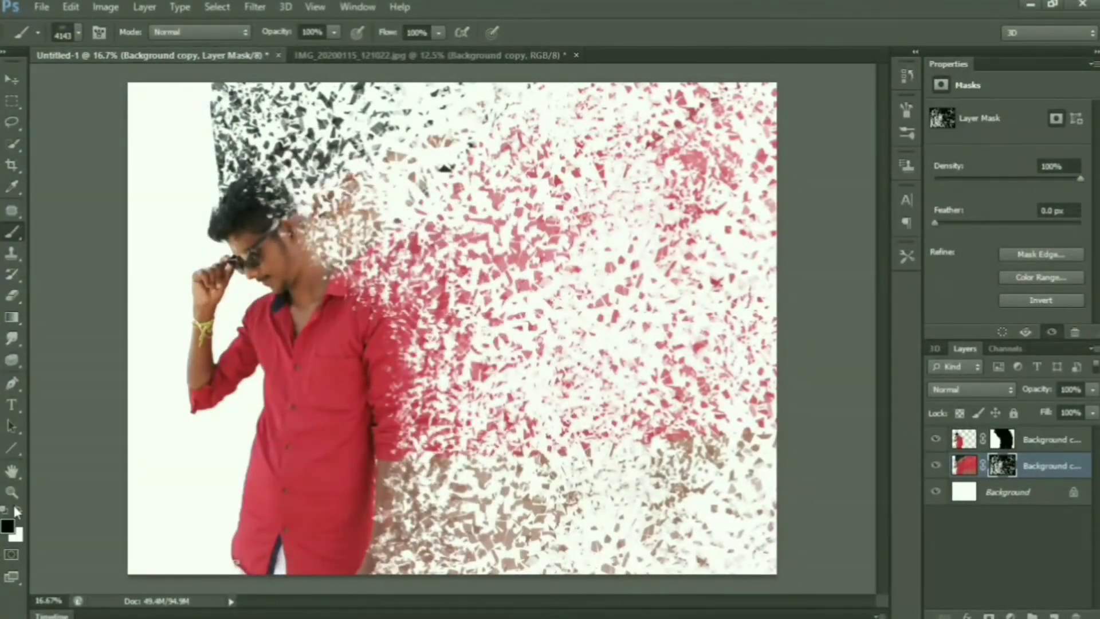
left_click(83, 26)
left_click_drag(175, 83, 164, 83)
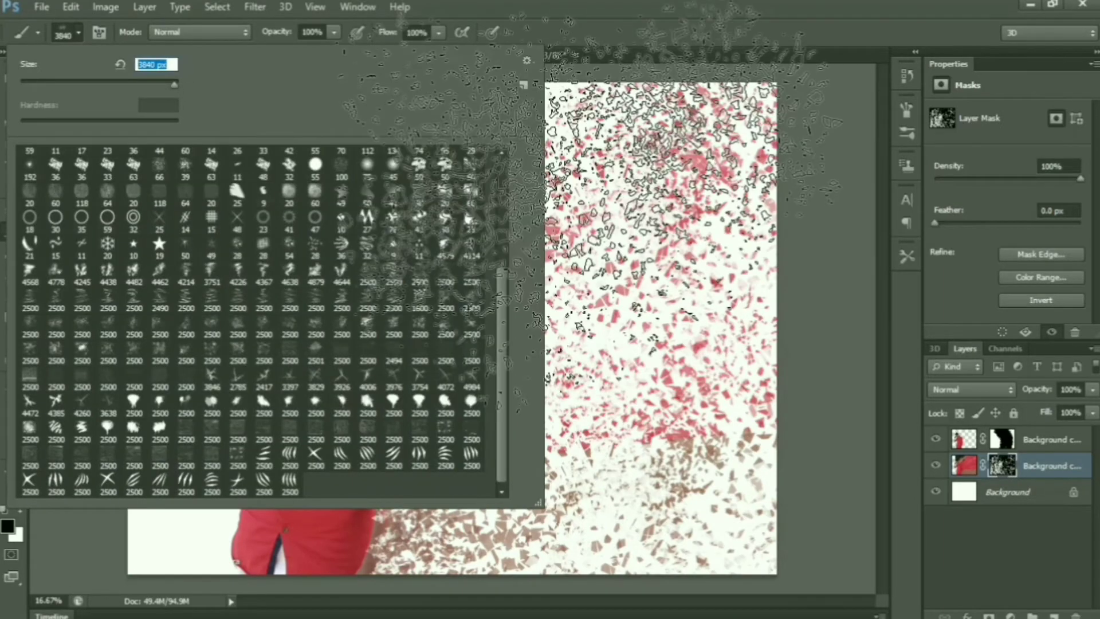
left_click_drag(170, 81, 173, 83)
key("Return")
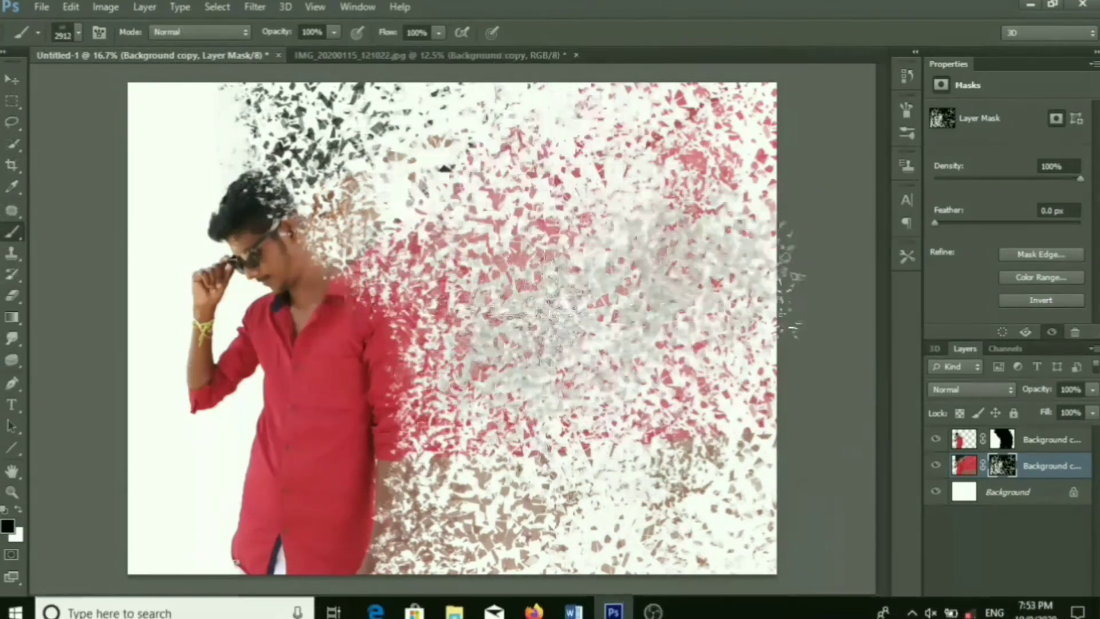
- Raise the brightness of the man's image on the Background copy 2 layer to 21 with Brightness/Contrast
left_click(11, 492)
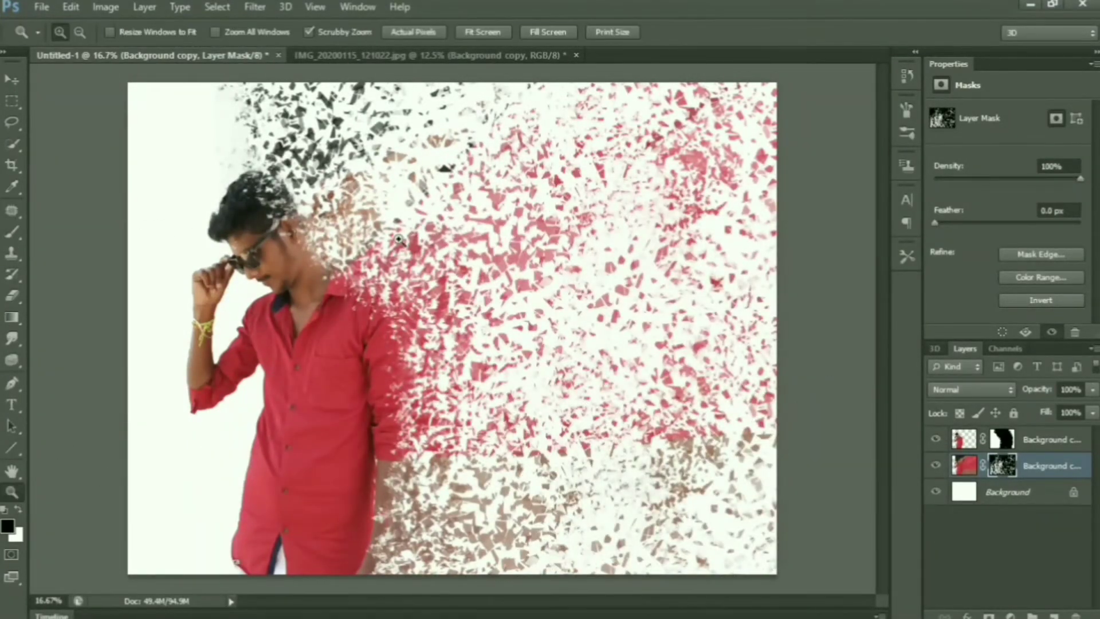
left_click(417, 239)
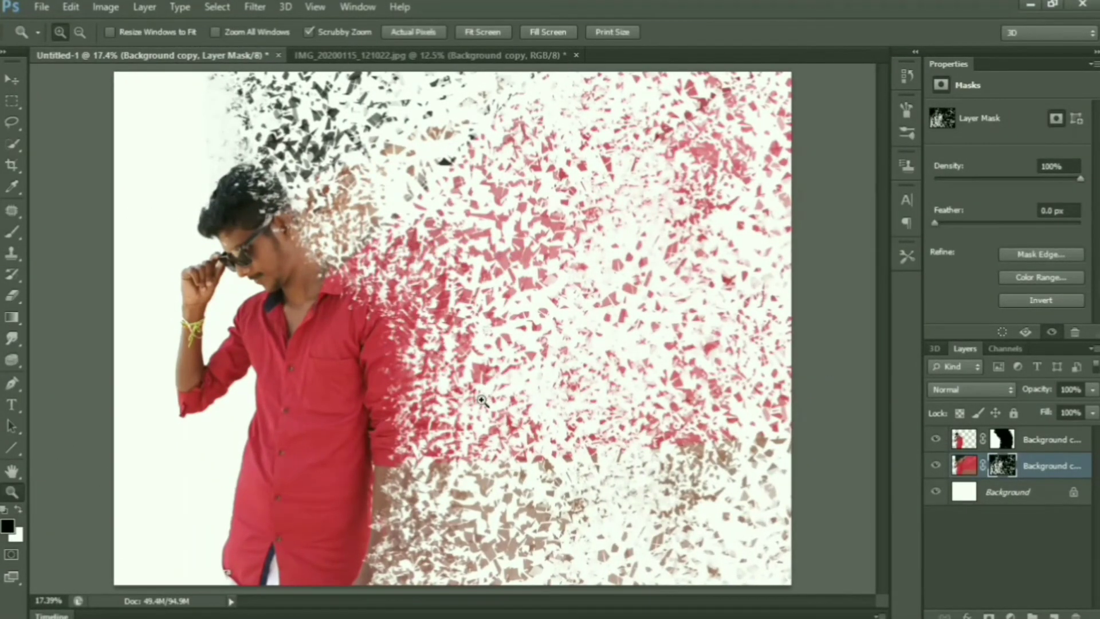
left_click(965, 439)
left_click(144, 7)
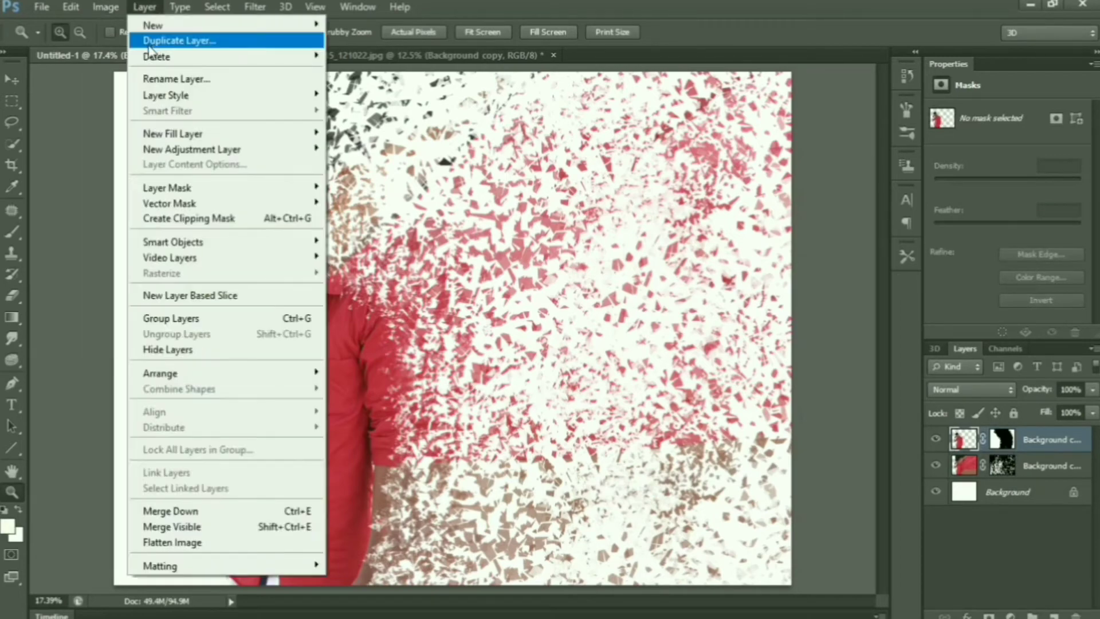
mouse_move(105, 7)
mouse_move(132, 47)
left_click(321, 46)
left_click_drag(809, 138, 790, 139)
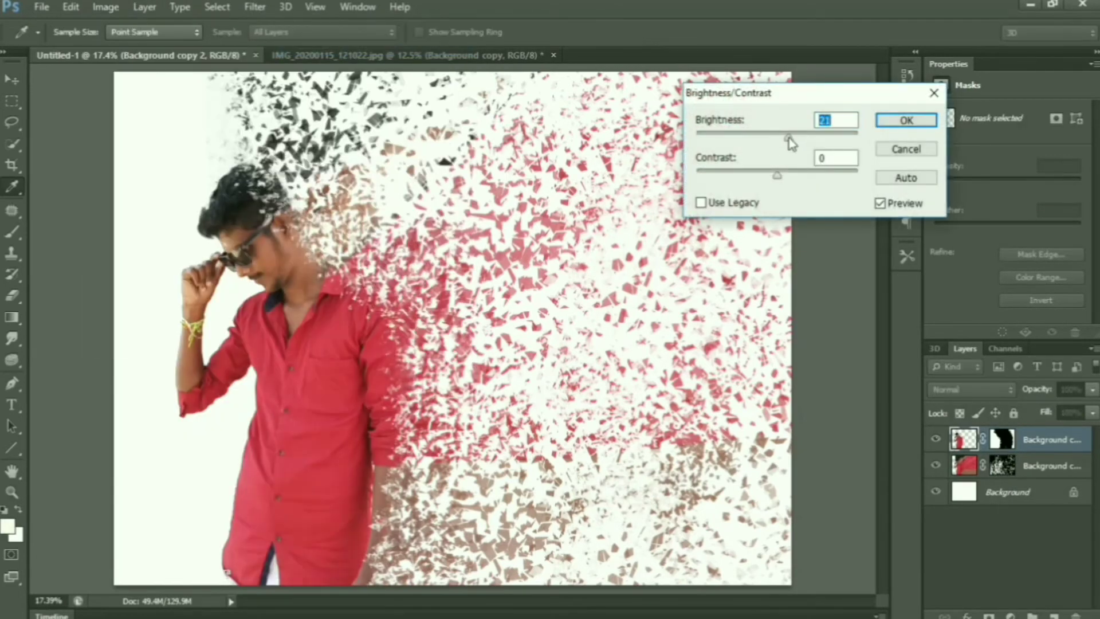
left_click(880, 119)
key("z")
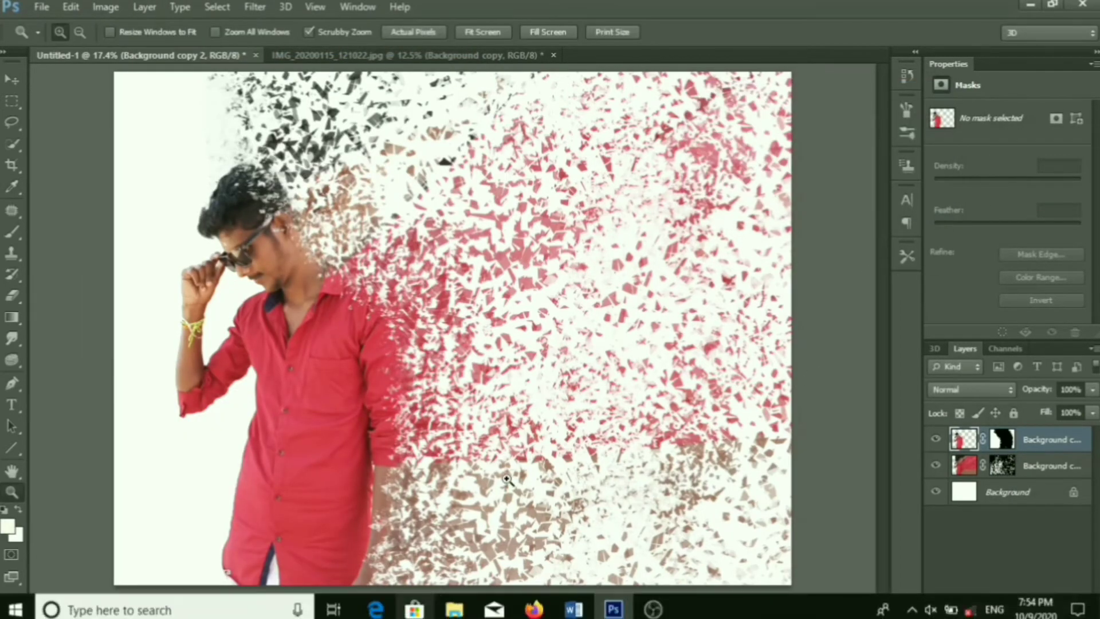
- Paint black particles on the Background copy mask to thin out the dispersed fragments across the canvas's right side and top edge
left_click(1001, 466)
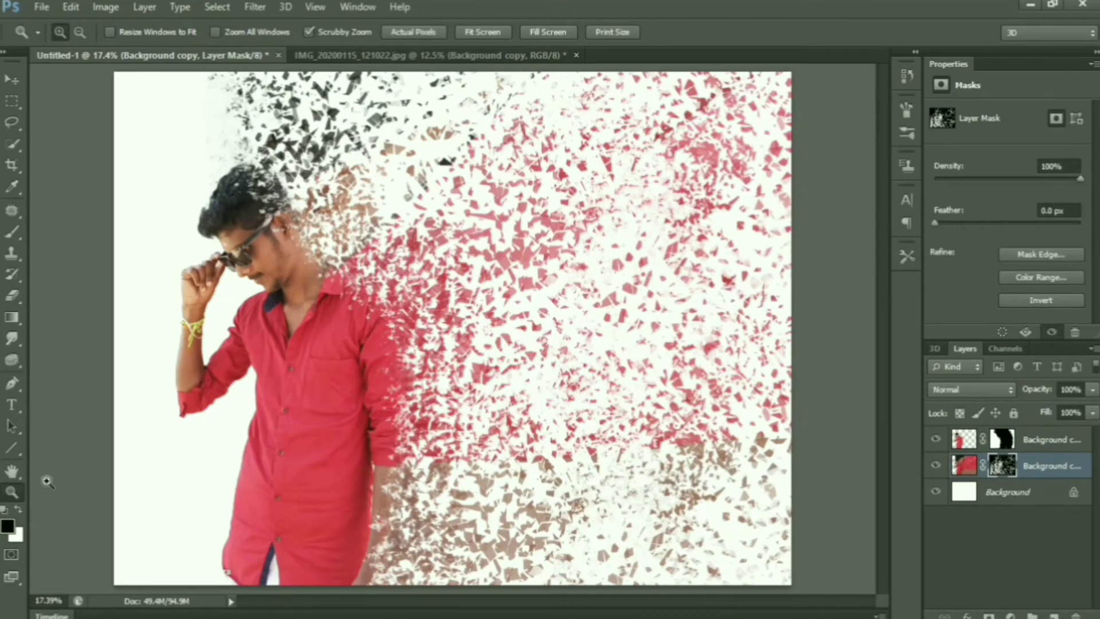
left_click(11, 231)
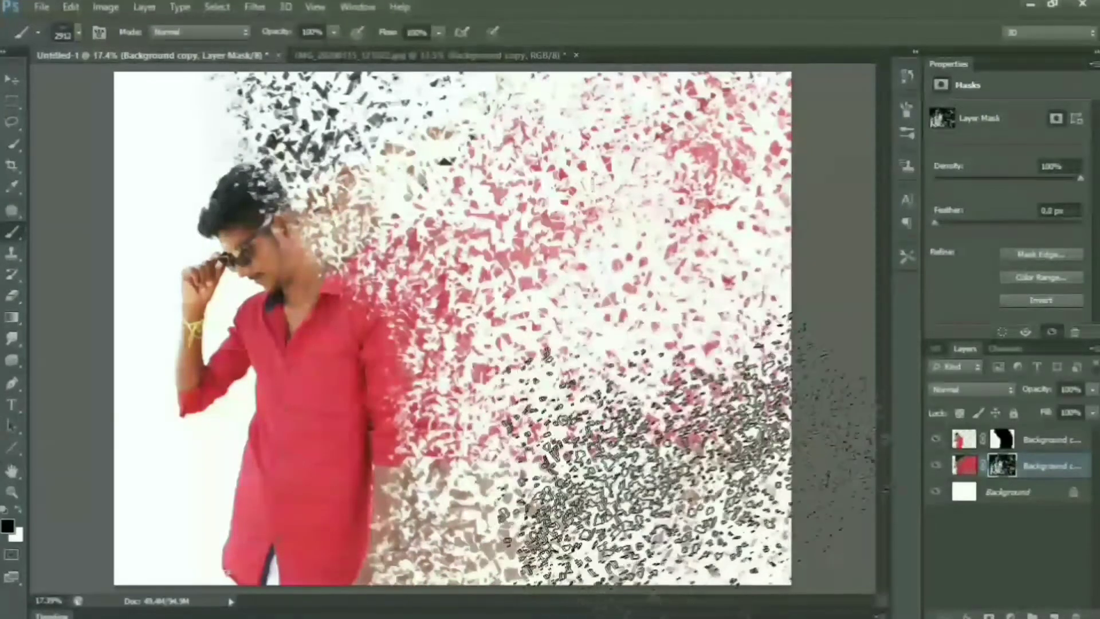
left_click(614, 141)
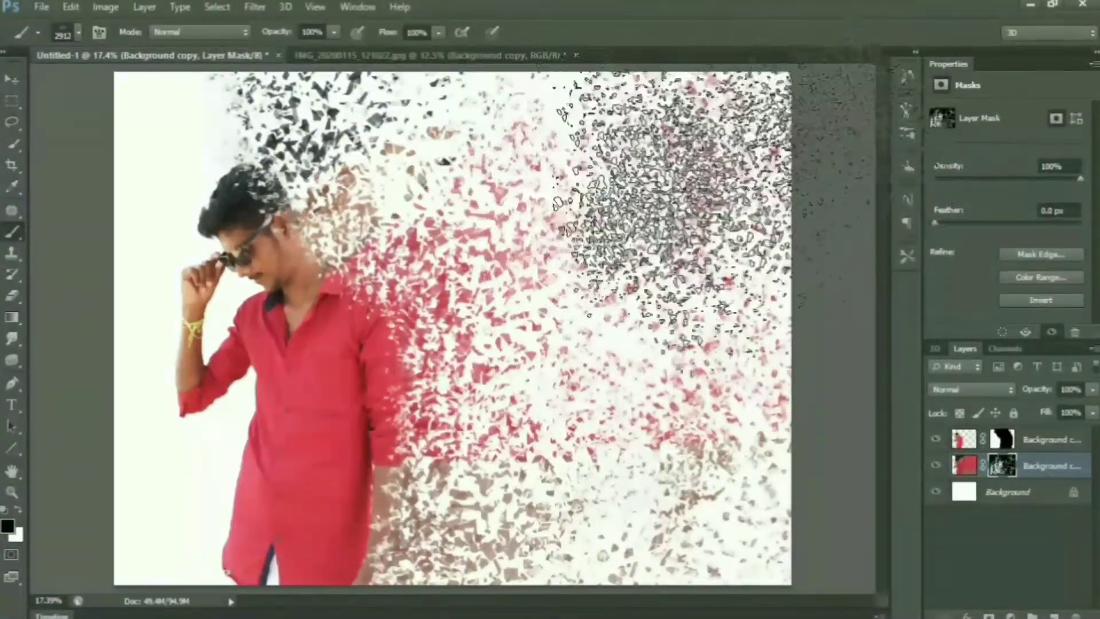
left_click(400, 6)
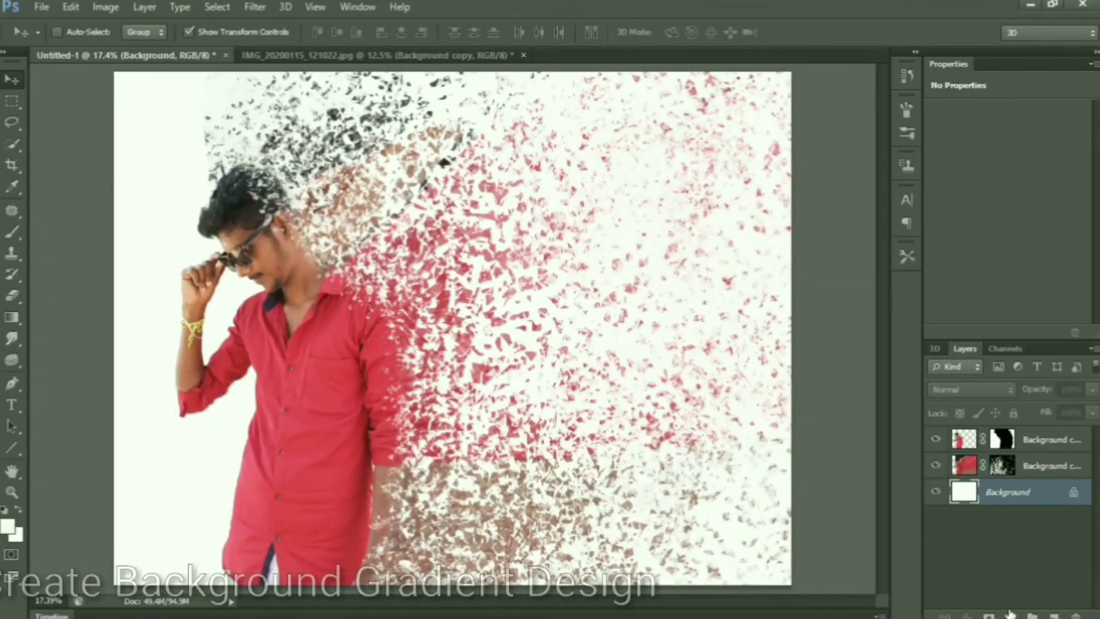
- Add a Gradient Fill layer above the Background layer using the black-and-white preset
left_click(1009, 614)
left_click(994, 274)
left_click(805, 134)
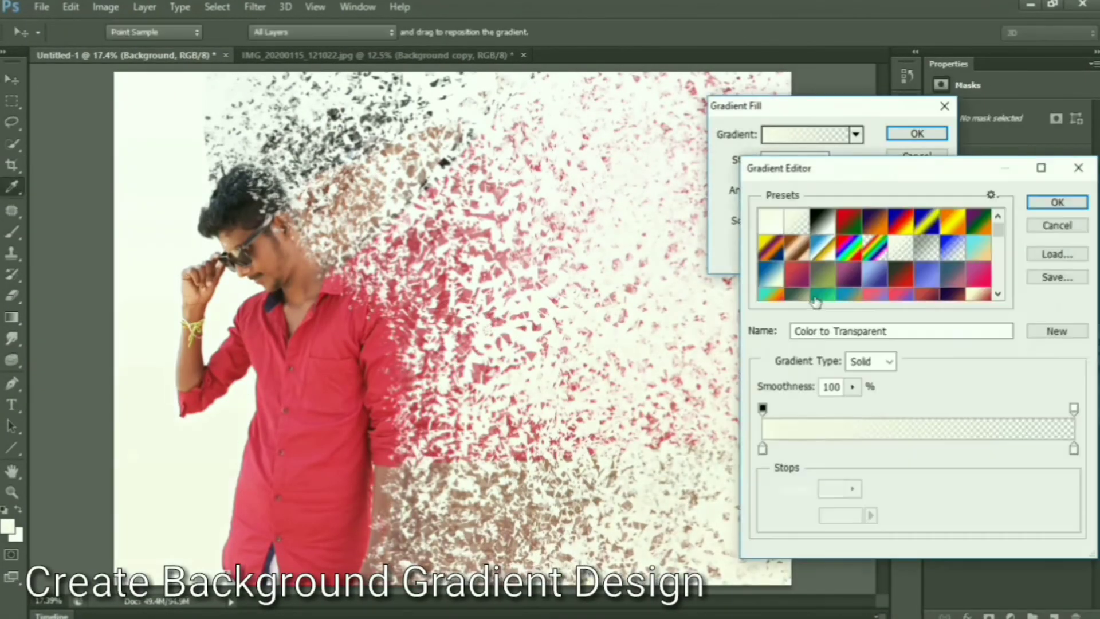
left_click(823, 221)
left_click(1059, 207)
- Make the gradient fill reversed and Radial at 614% scale, with its center moved toward the man's chest
left_click(803, 244)
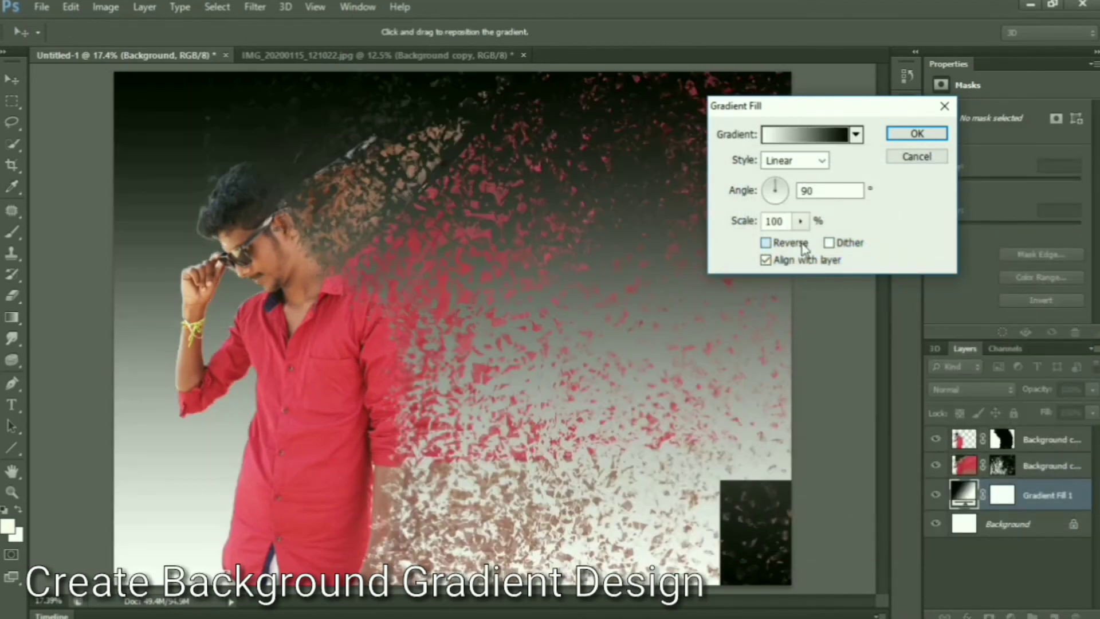
left_click(794, 187)
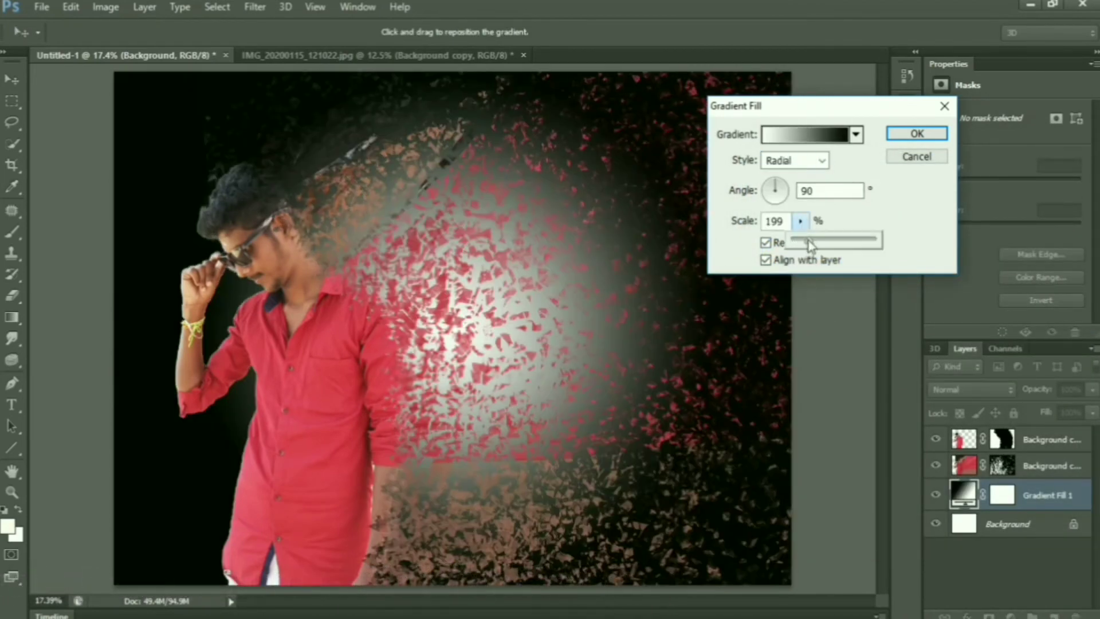
left_click_drag(809, 243, 826, 248)
left_click_drag(372, 357, 343, 365)
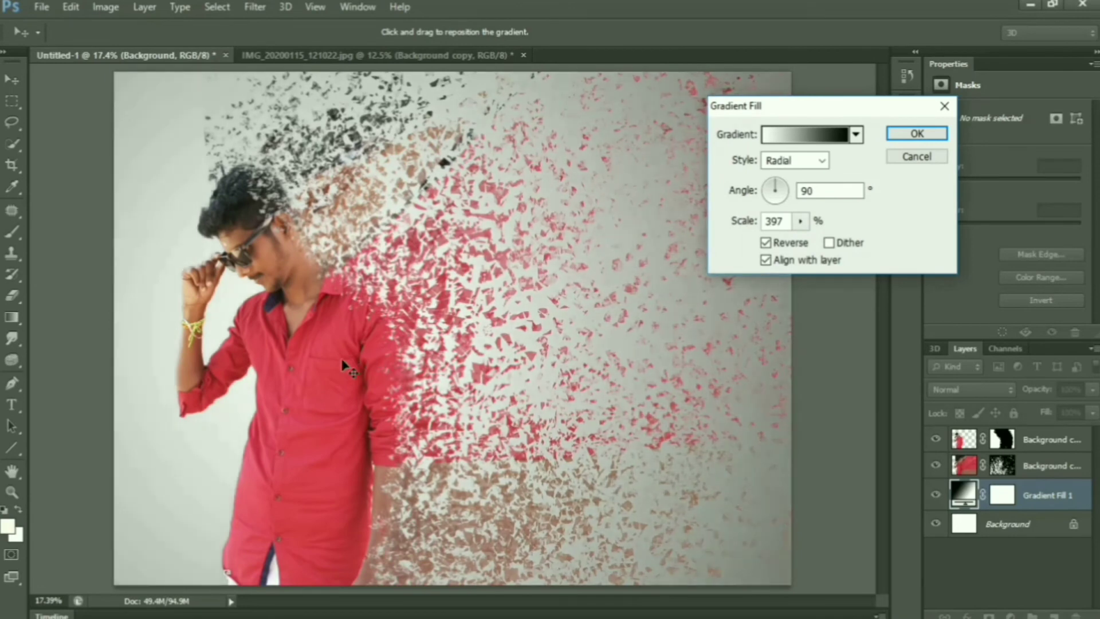
left_click_drag(800, 220, 819, 240)
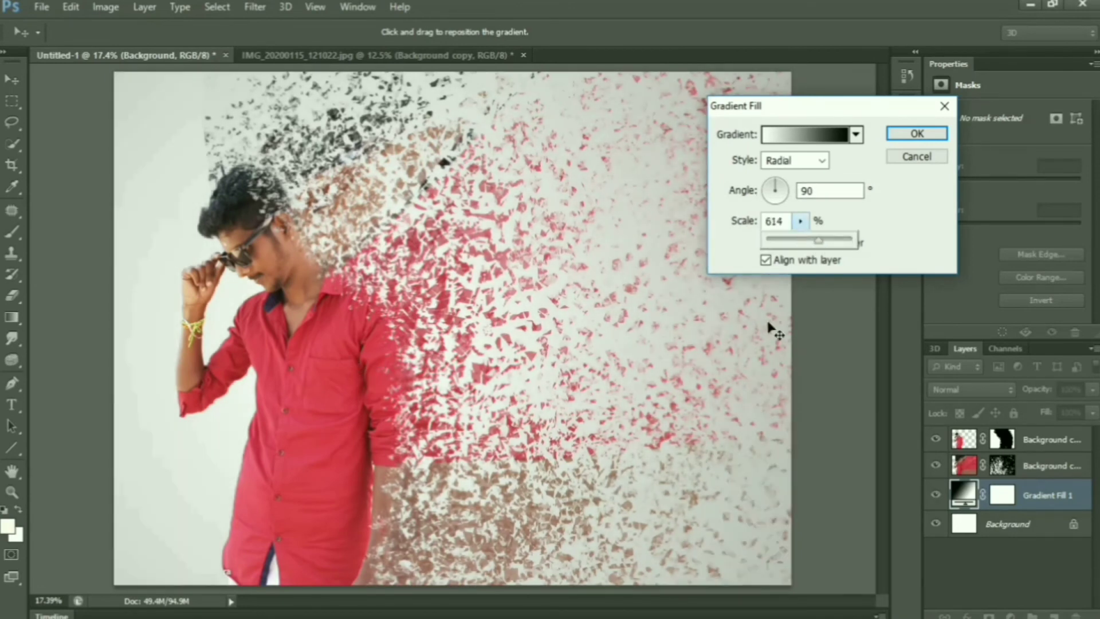
left_click(917, 134)
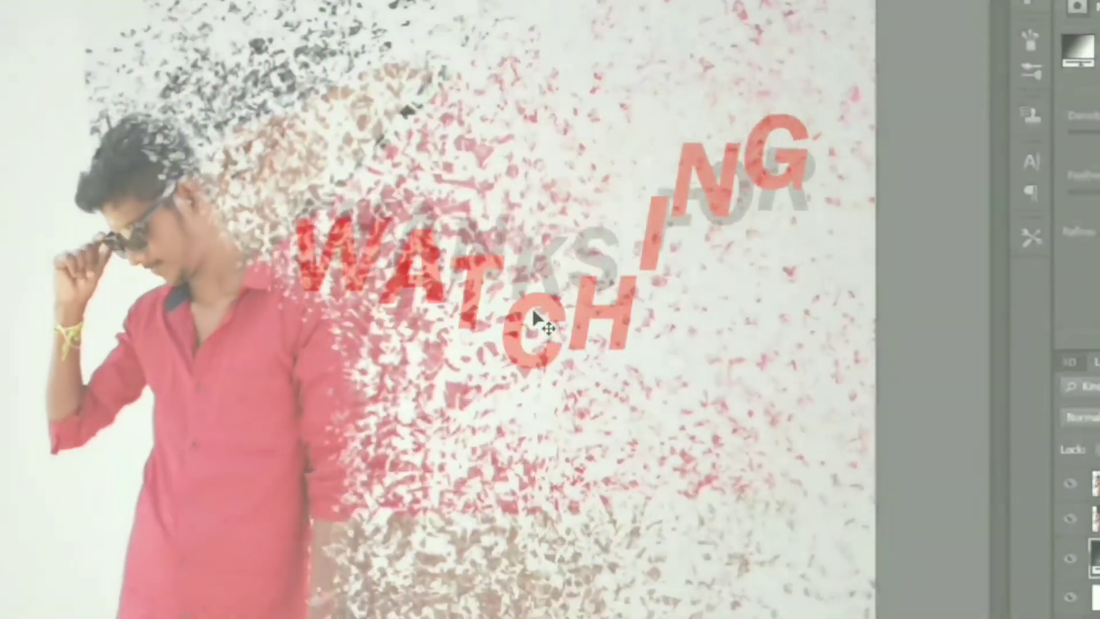